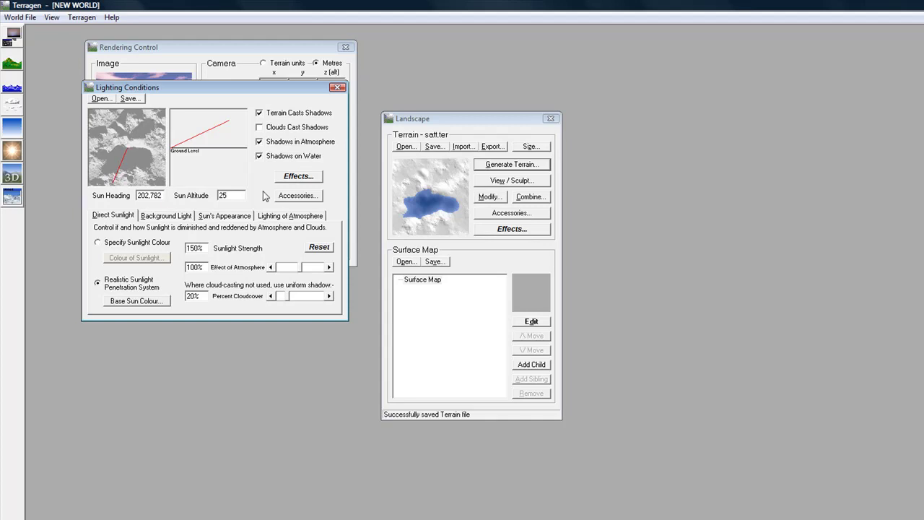
# Set the sun altitude to 20, rendering a preview of the scene before and after the change
pyautogui.click(337, 88)
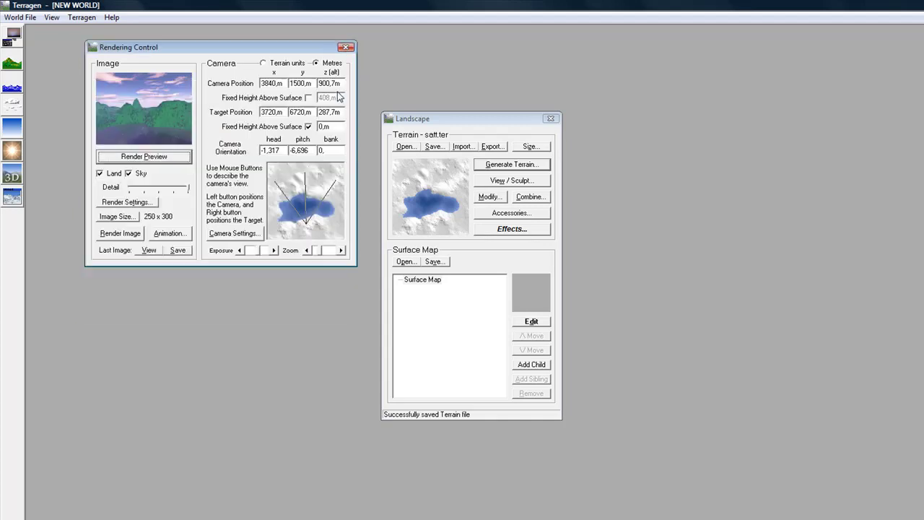
pyautogui.click(162, 155)
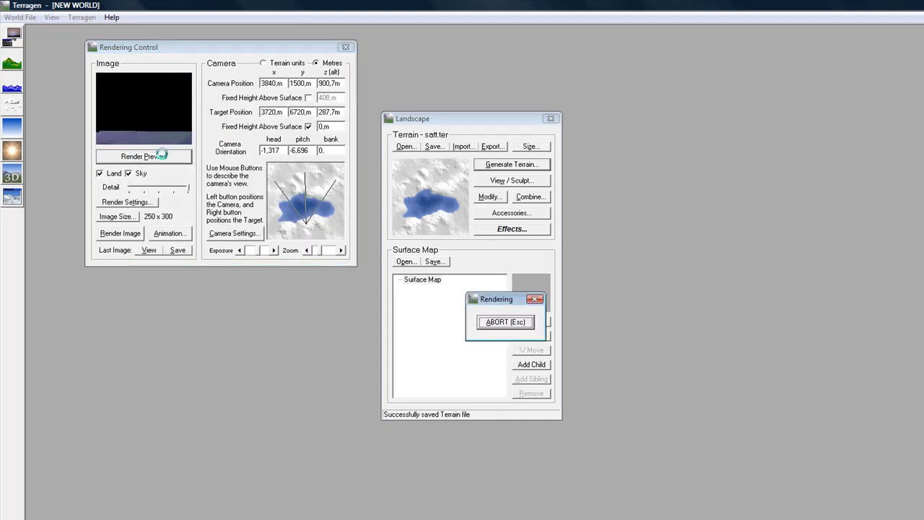
pyautogui.click(22, 156)
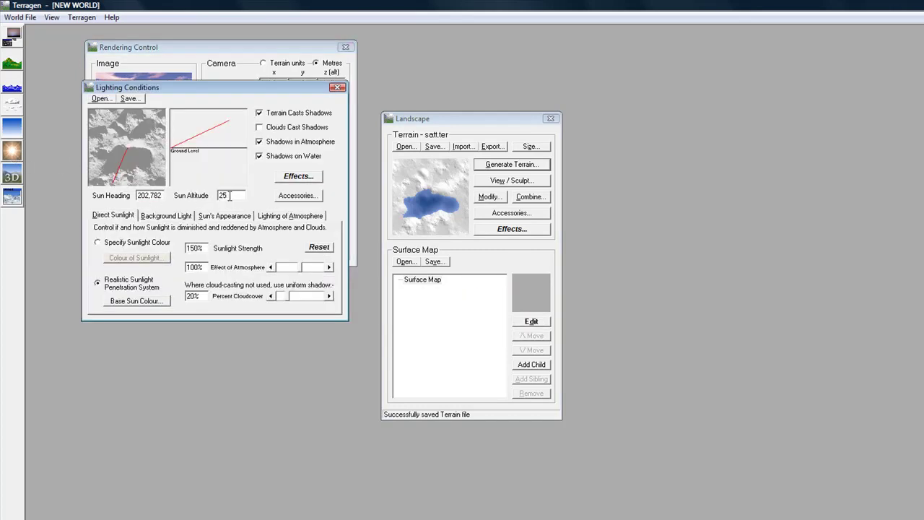
pyautogui.write('20')
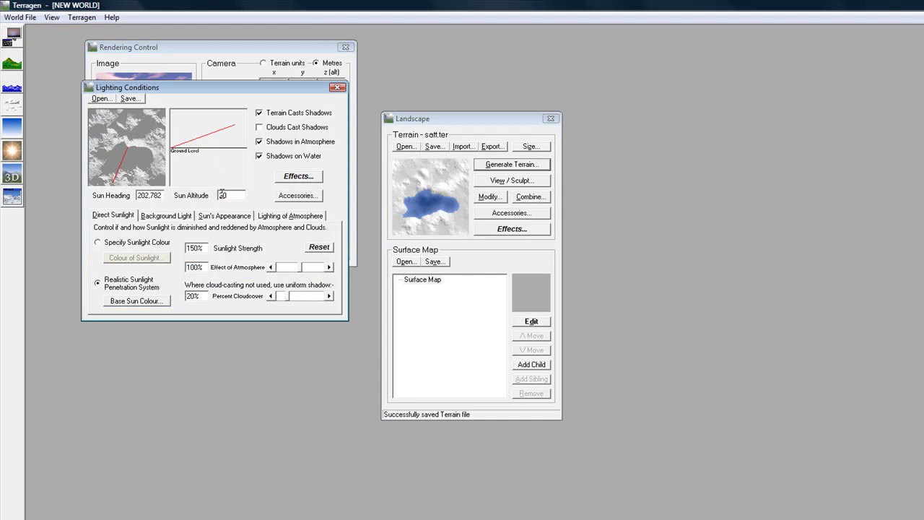
pyautogui.click(337, 87)
pyautogui.click(158, 158)
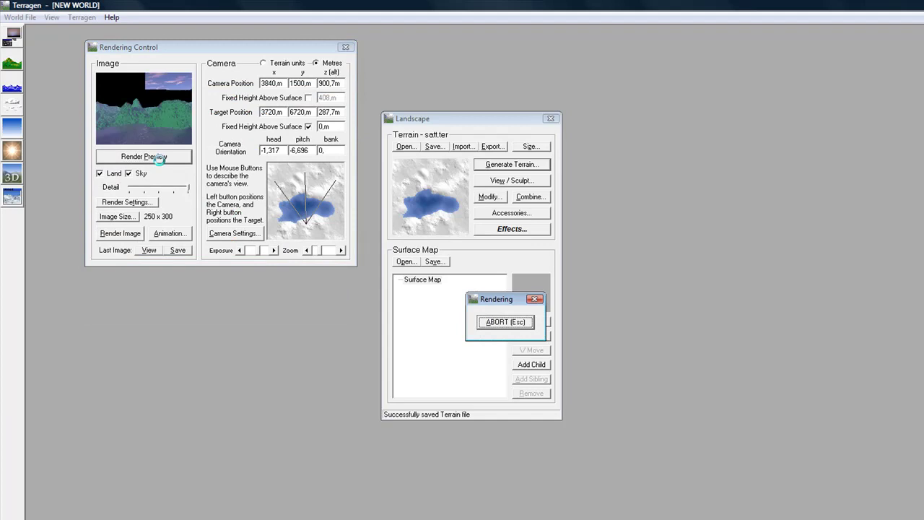
# Swing the sun heading to about 13 degrees on the lighting map and render a new preview
pyautogui.click(16, 150)
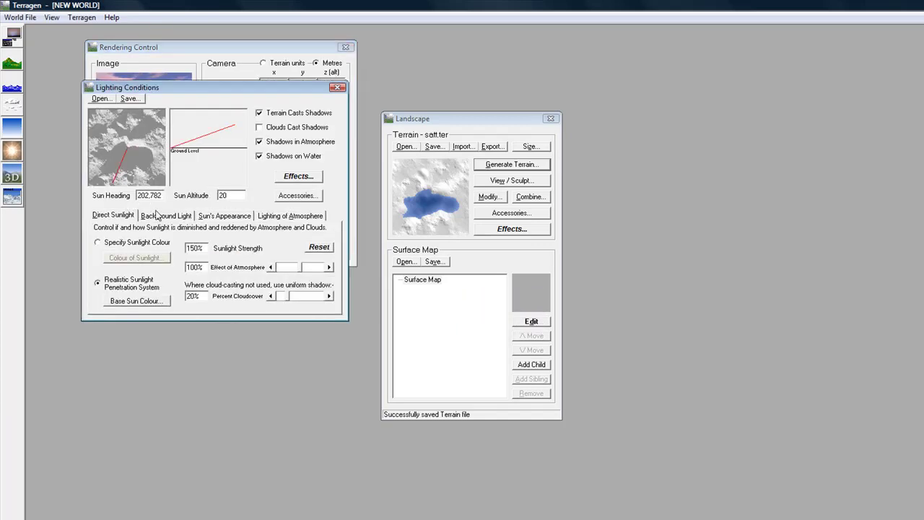
pyautogui.moveTo(112, 180); pyautogui.dragTo(136, 114)
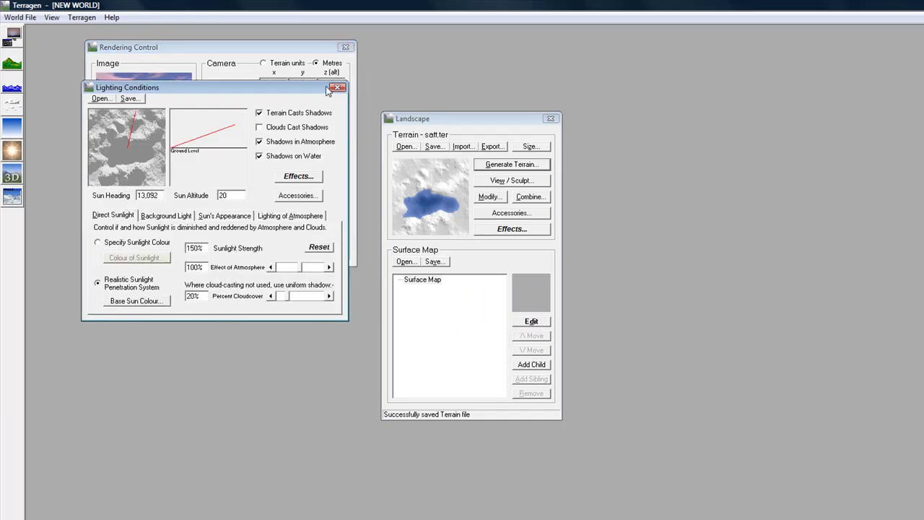
pyautogui.click(336, 88)
pyautogui.click(181, 156)
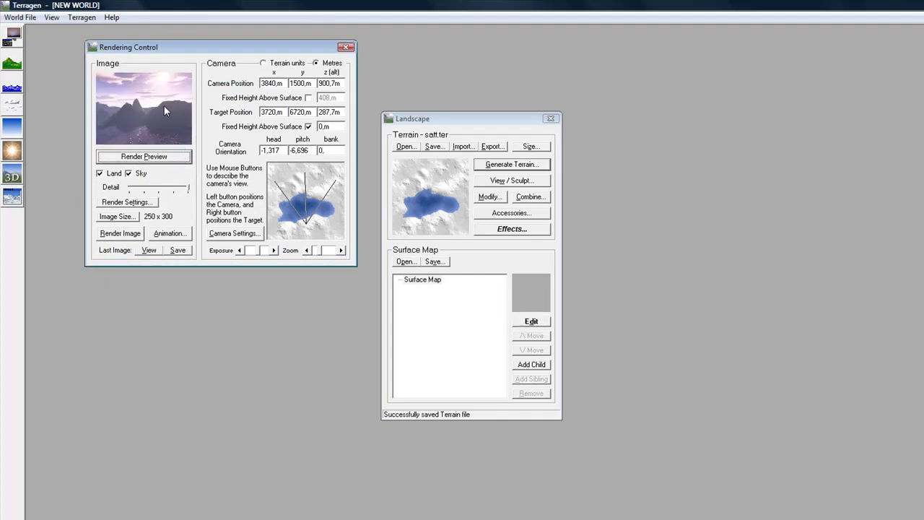
# Set the sun altitude to 16 and render the preview again
pyautogui.click(17, 151)
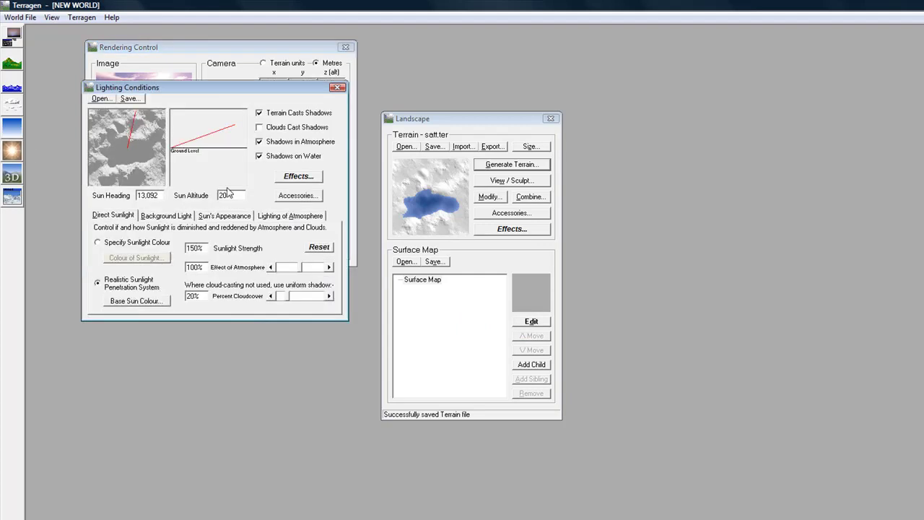
pyautogui.moveTo(230, 193); pyautogui.dragTo(214, 197)
pyautogui.write('16')
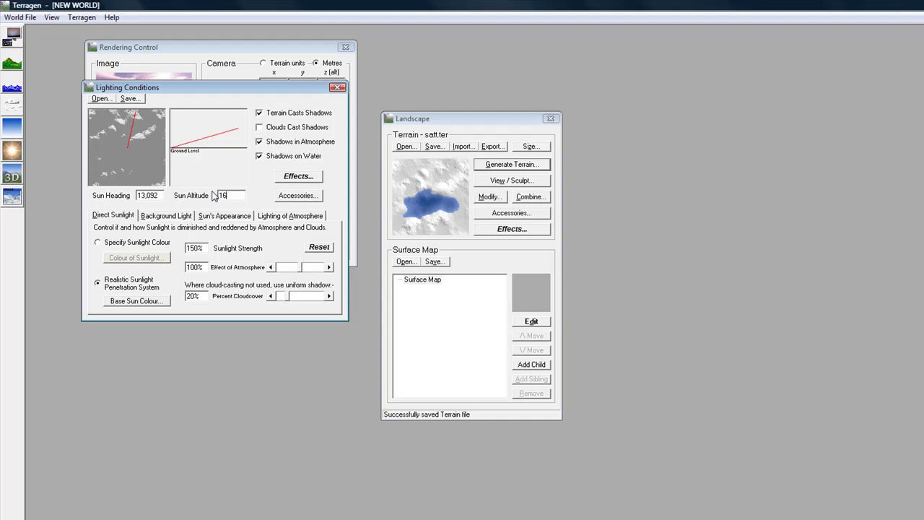
pyautogui.click(337, 87)
pyautogui.click(140, 156)
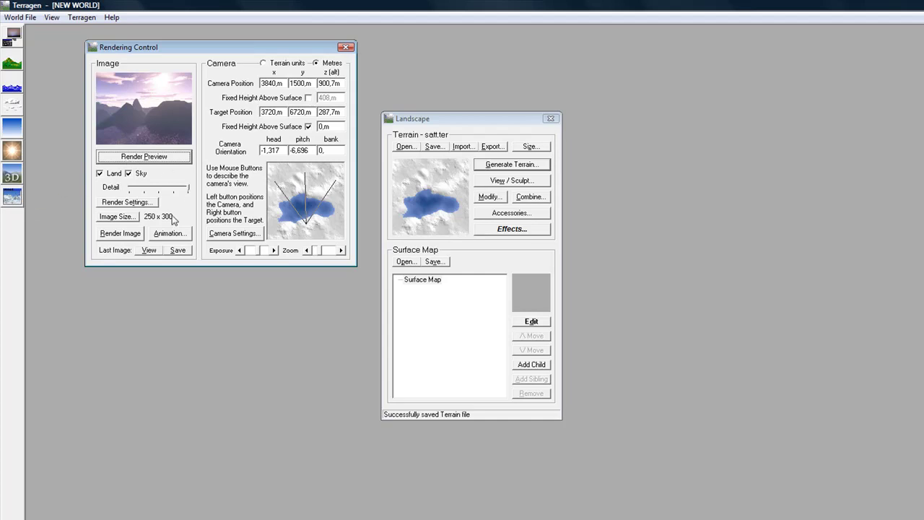
# Render the full image of the scene, dismiss the completion notice and close the finished picture
pyautogui.click(132, 237)
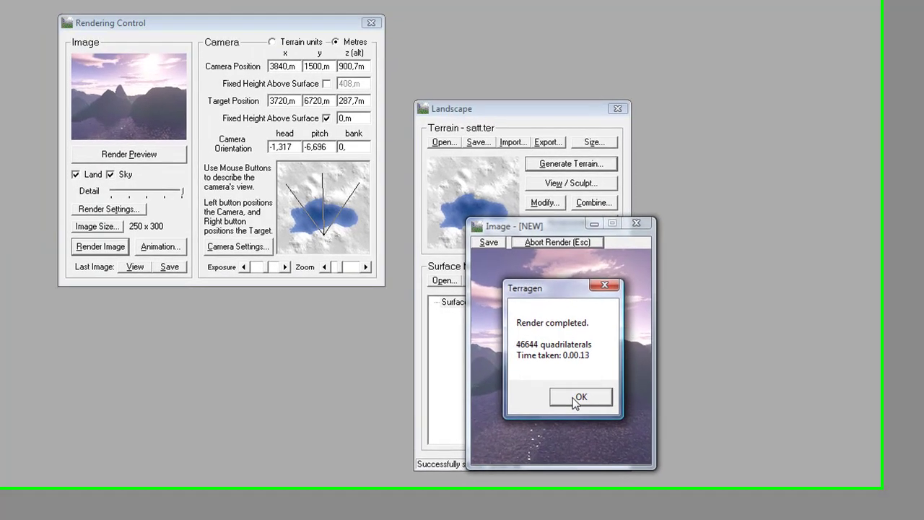
pyautogui.click(480, 327)
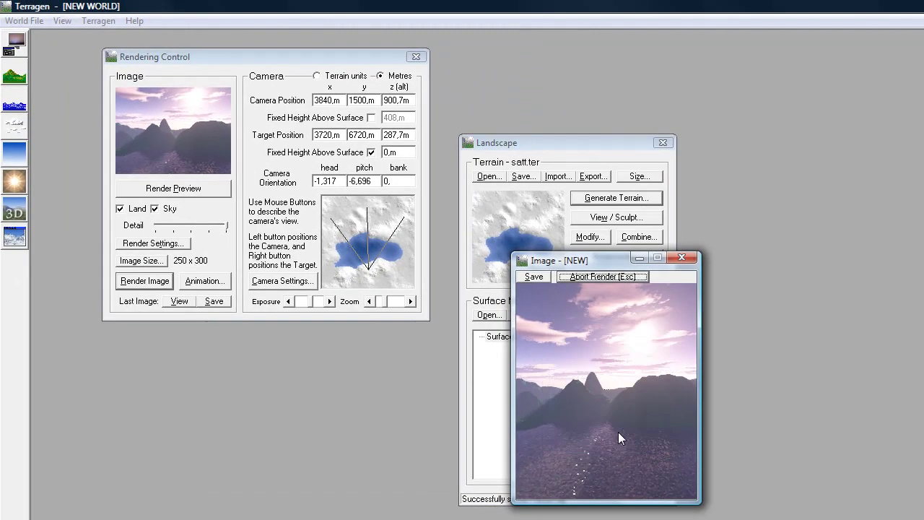
pyautogui.click(688, 254)
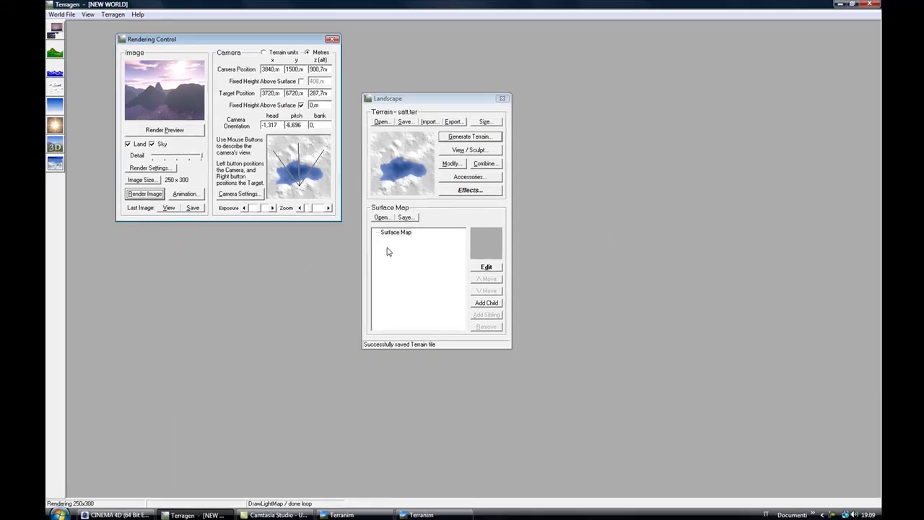
# Exit both open Terranim instances, discarding their unsaved data
pyautogui.click(415, 512)
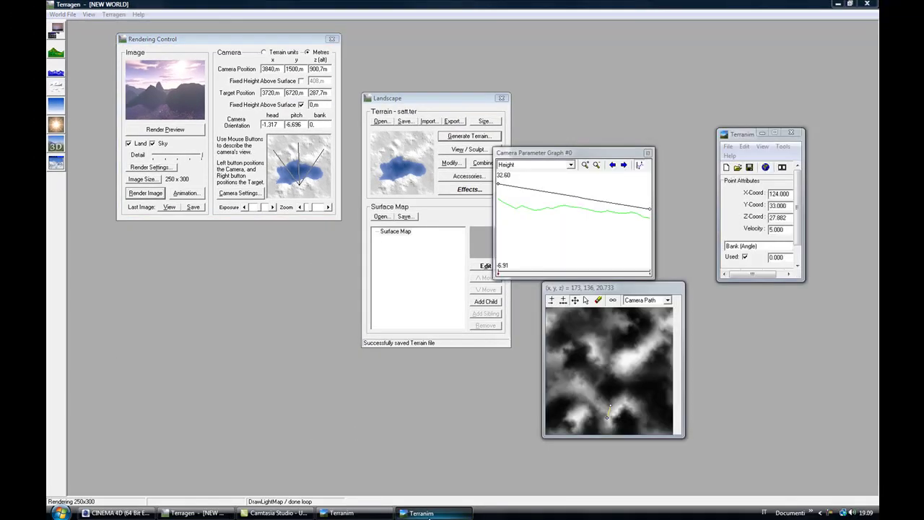
pyautogui.click(350, 513)
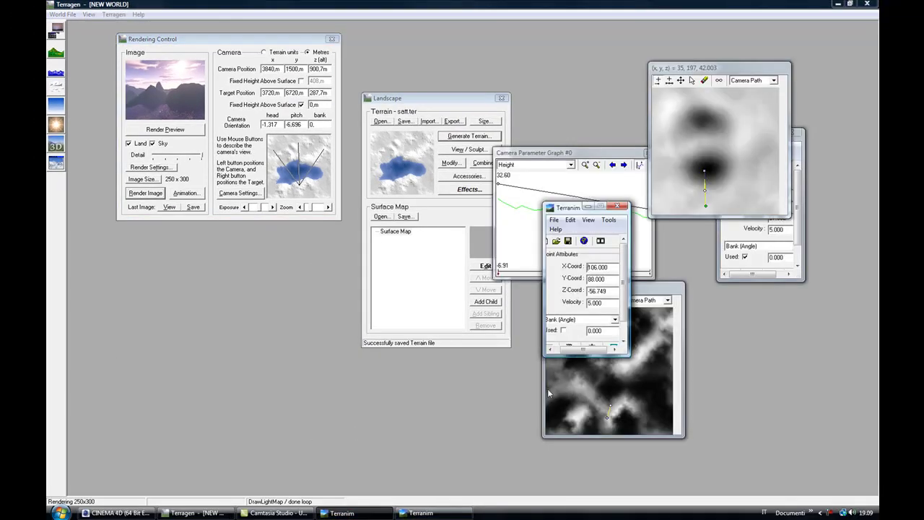
pyautogui.click(618, 206)
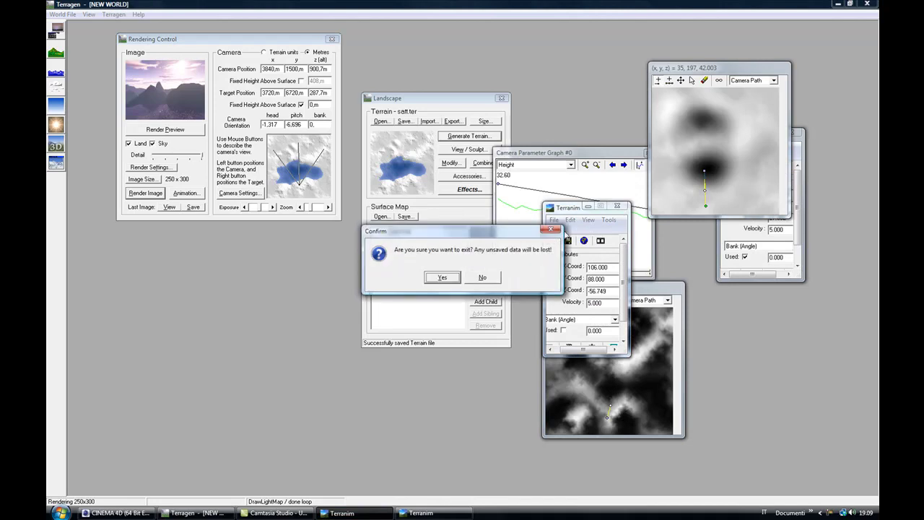
pyautogui.click(441, 278)
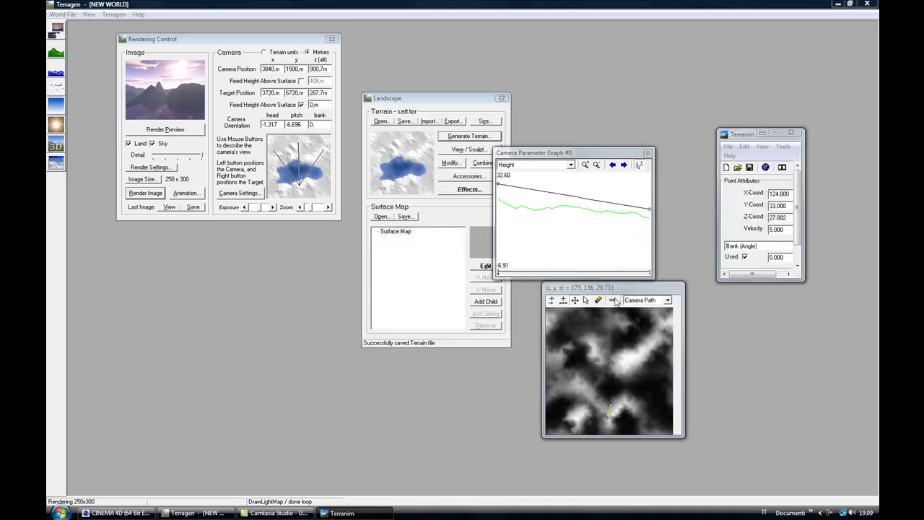
pyautogui.rightClick(354, 512)
pyautogui.click(372, 508)
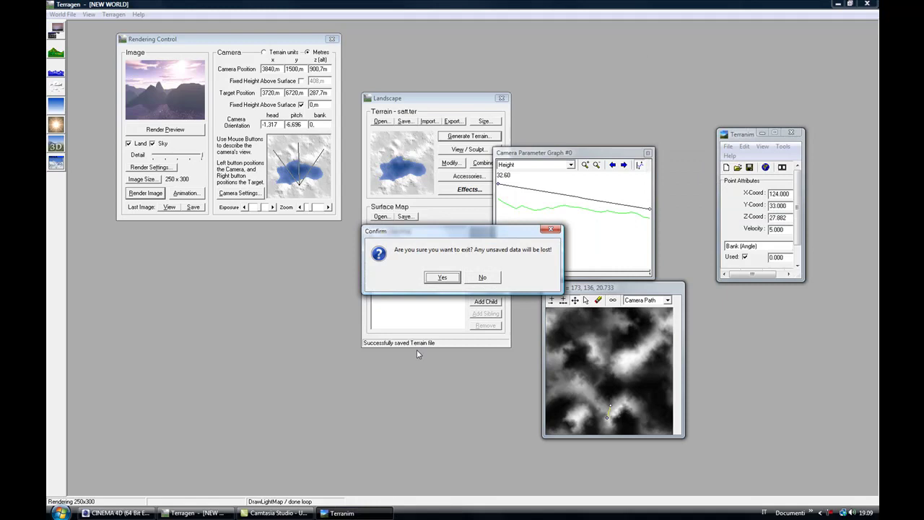
pyautogui.click(442, 278)
# Start a new Terranim session, dismiss its splash screen and arrange its windows beside the Landscape window
pyautogui.click(61, 513)
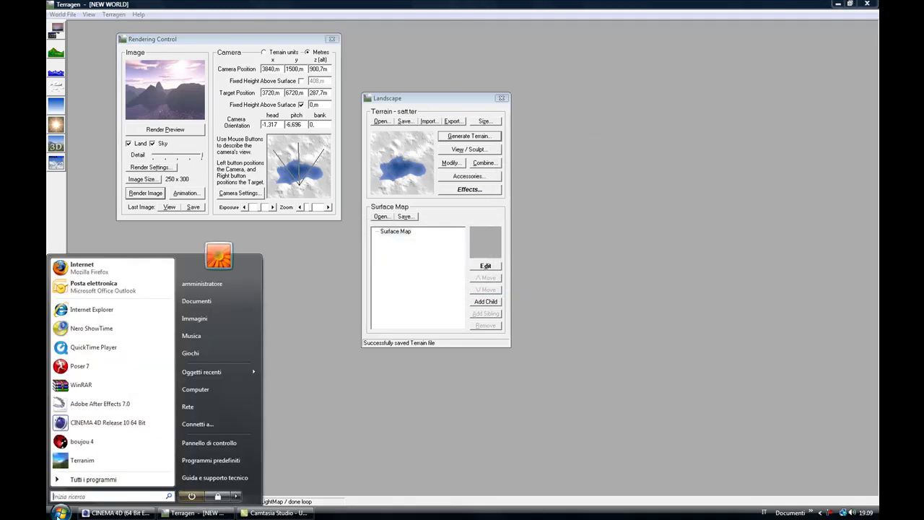
pyautogui.click(82, 461)
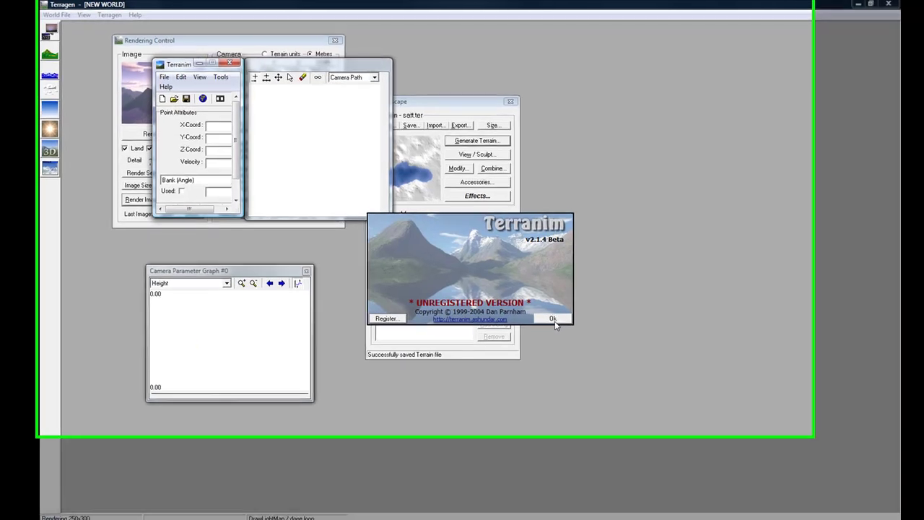
pyautogui.click(544, 310)
pyautogui.moveTo(358, 79); pyautogui.dragTo(771, 175)
pyautogui.moveTo(176, 79); pyautogui.dragTo(654, 80)
pyautogui.moveTo(261, 325); pyautogui.dragTo(714, 353)
pyautogui.moveTo(776, 172); pyautogui.dragTo(852, 173)
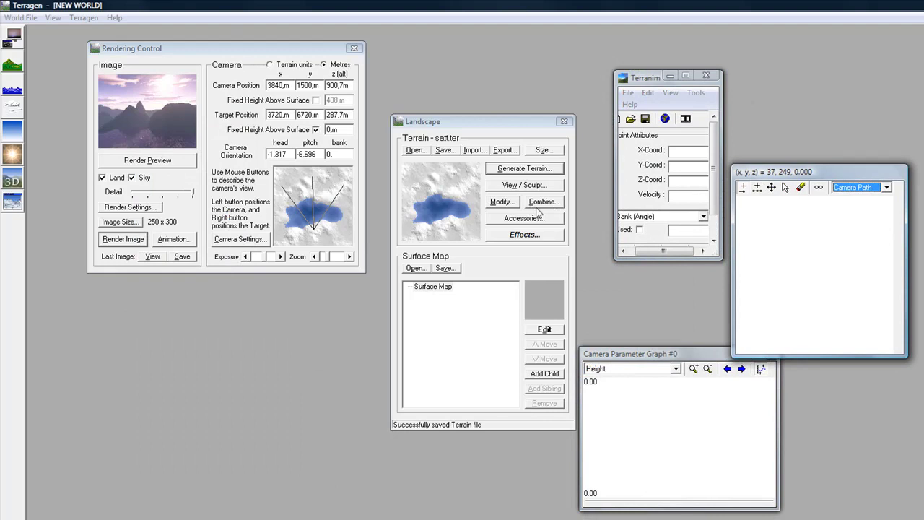
# Return to Terragen and save the terrain under the file name "terreno nuovo"
pyautogui.moveTo(521, 125); pyautogui.dragTo(491, 120)
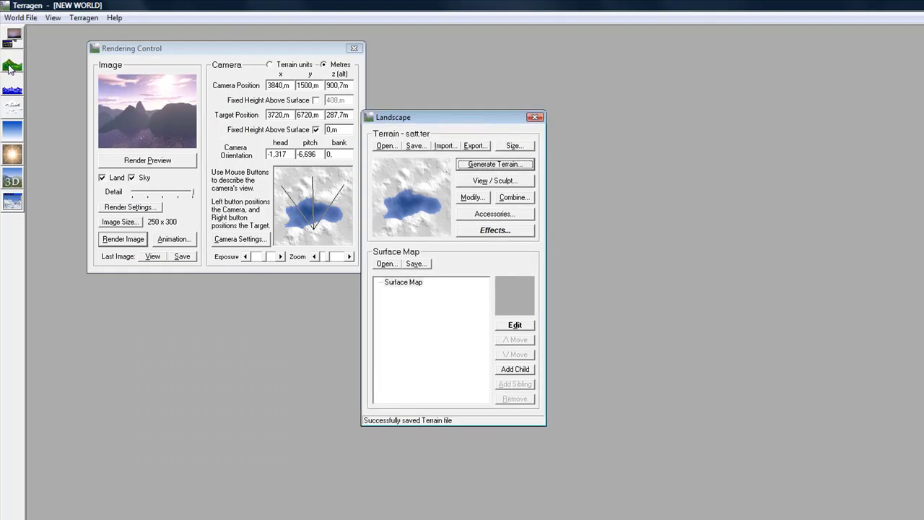
pyautogui.click(413, 146)
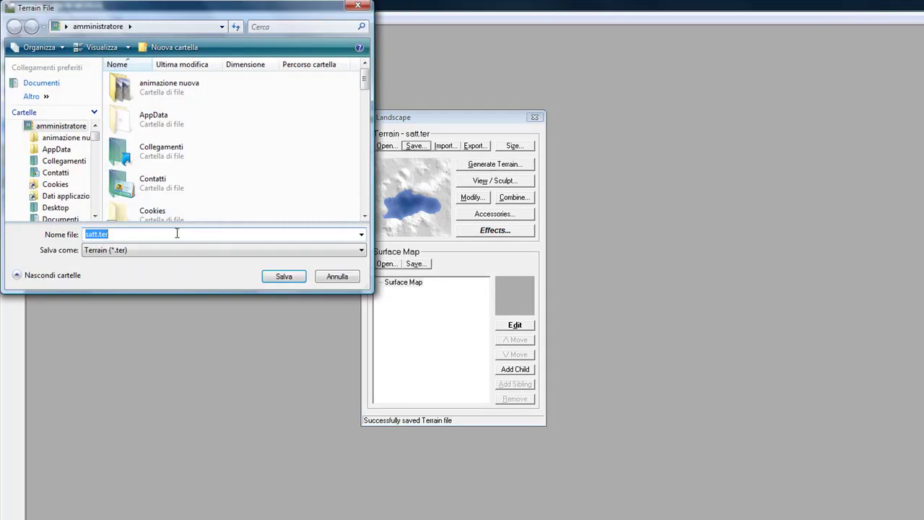
pyautogui.write('terre')
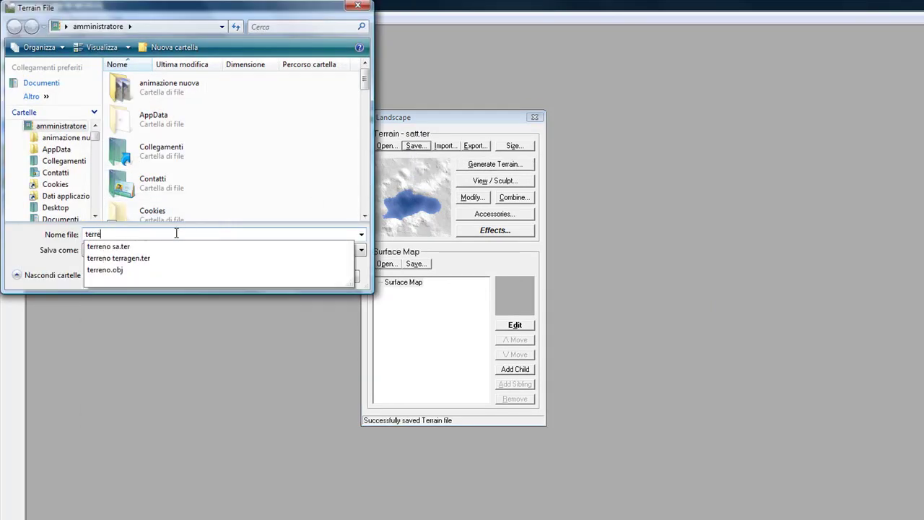
pyautogui.write('no n')
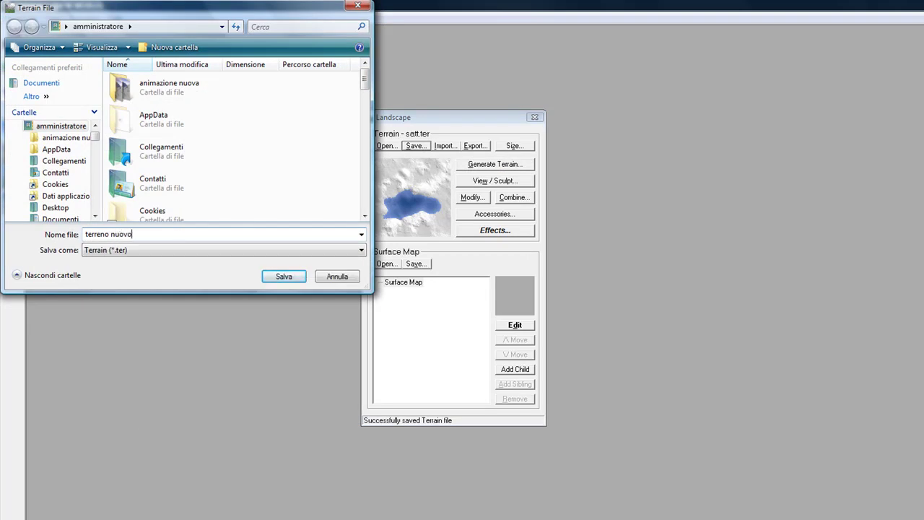
pyautogui.press('Return')
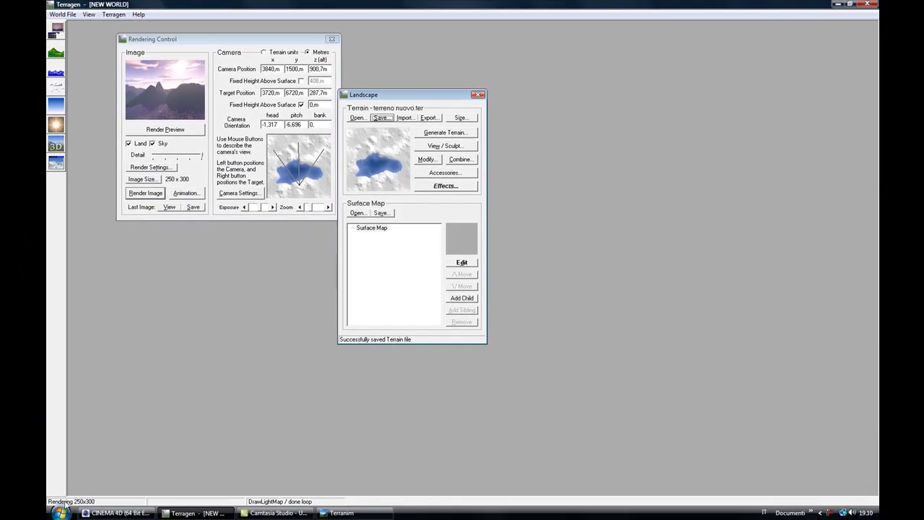
# Switch to Terranim and load the terrain file "terreno nuovo.ter"
pyautogui.click(348, 514)
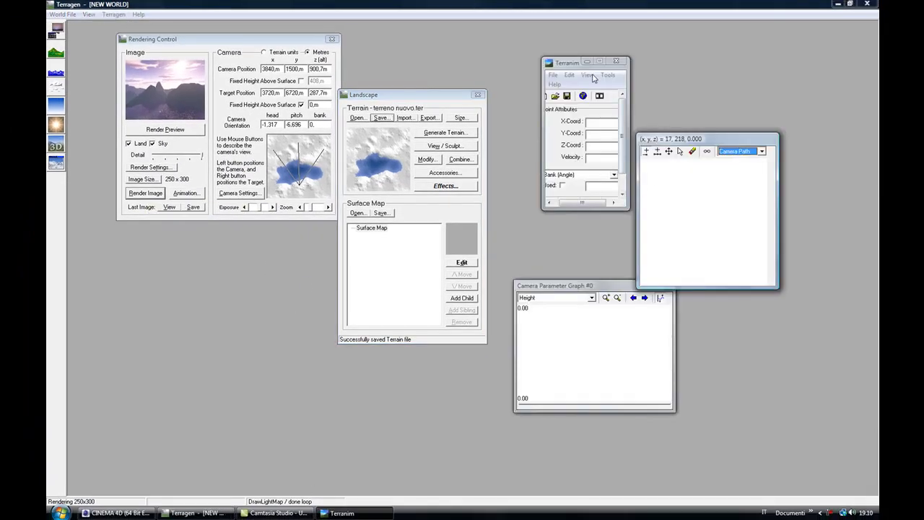
pyautogui.moveTo(575, 65); pyautogui.dragTo(573, 77)
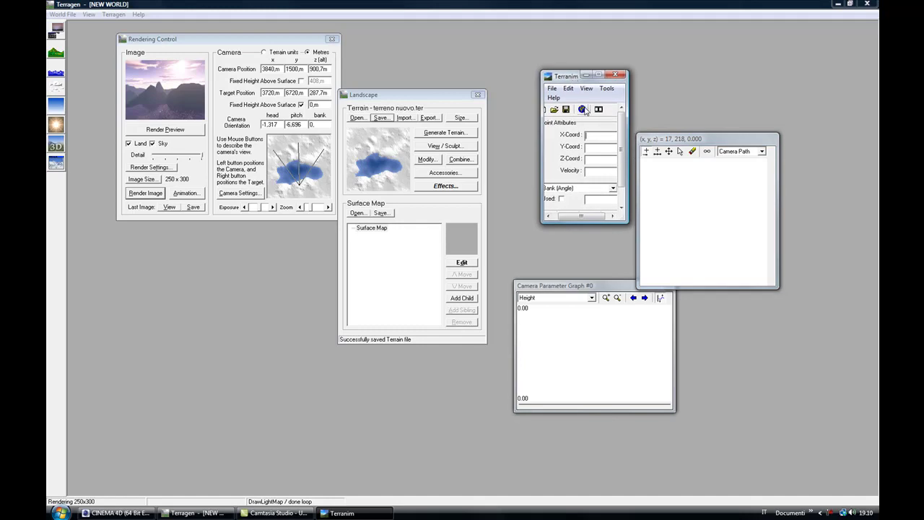
pyautogui.click(583, 109)
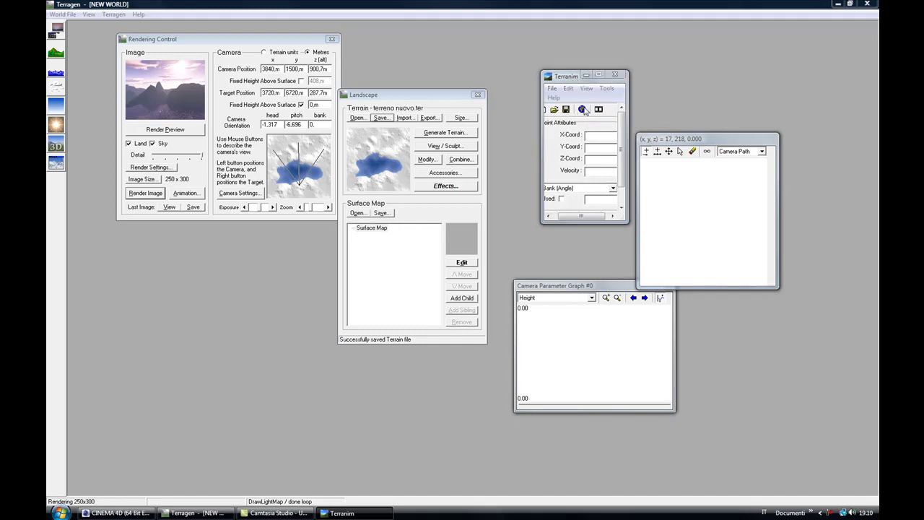
pyautogui.scroll(-10, 614, 272)
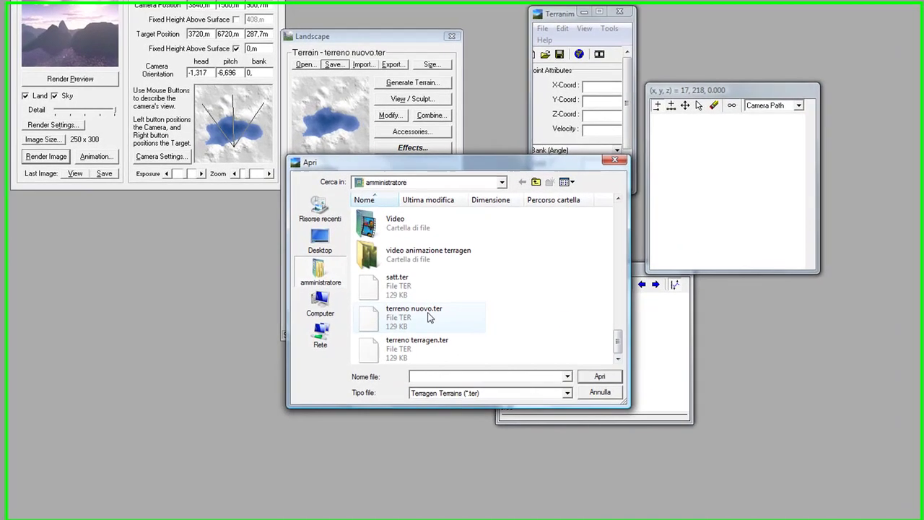
pyautogui.click(459, 324)
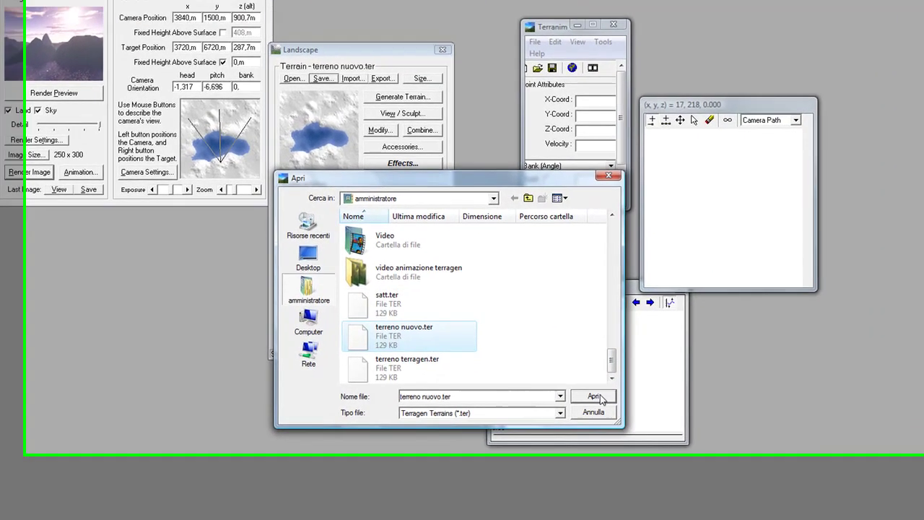
pyautogui.click(593, 396)
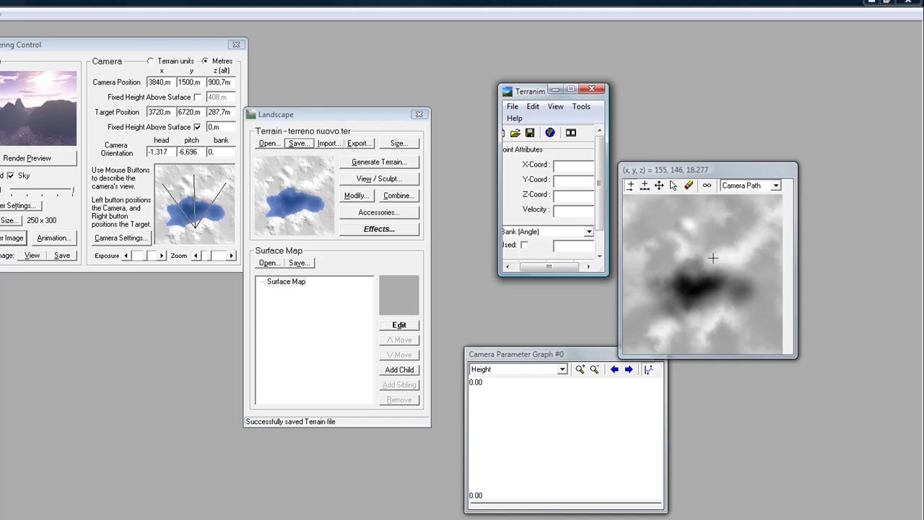
# Place four camera path control points running from the terrain's southern edge up into the dark lake basin
pyautogui.click(694, 341)
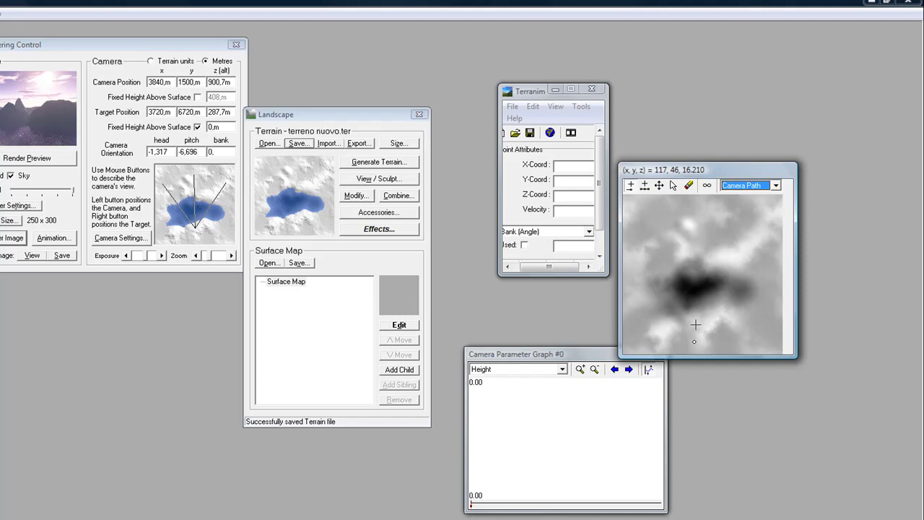
pyautogui.click(695, 325)
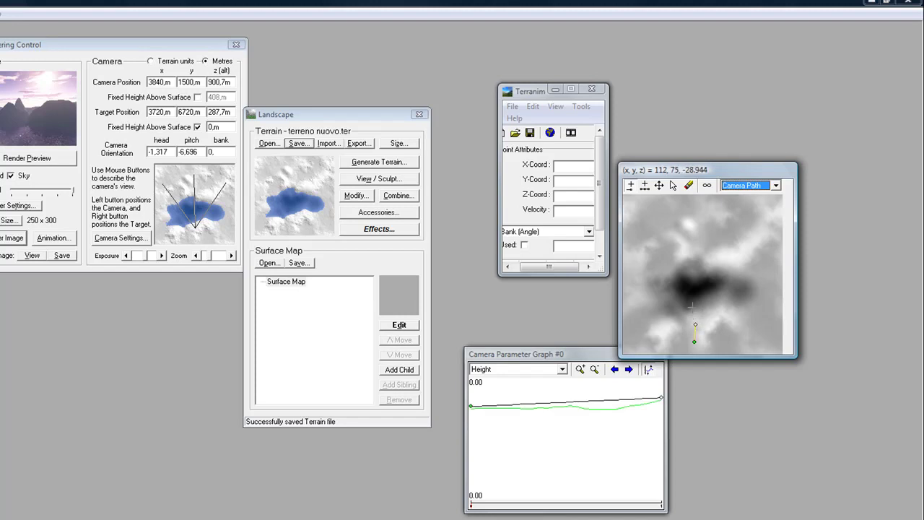
pyautogui.click(692, 306)
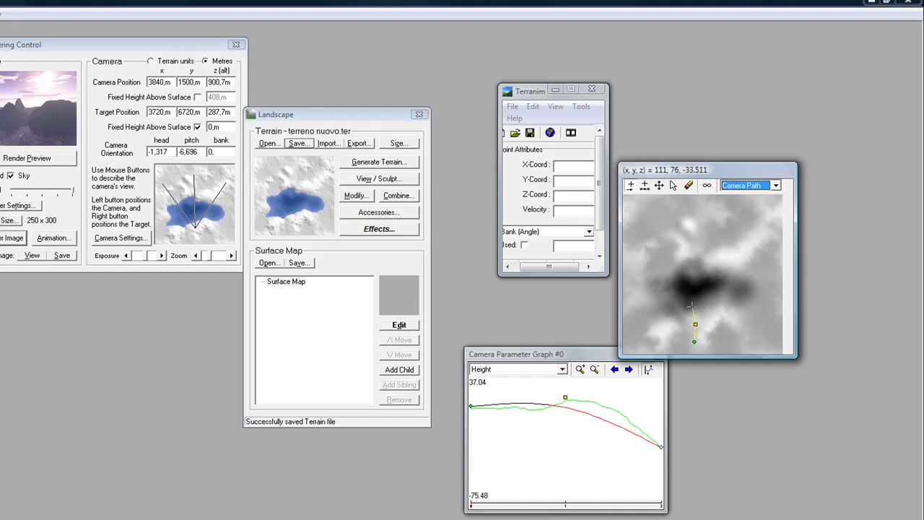
pyautogui.click(687, 298)
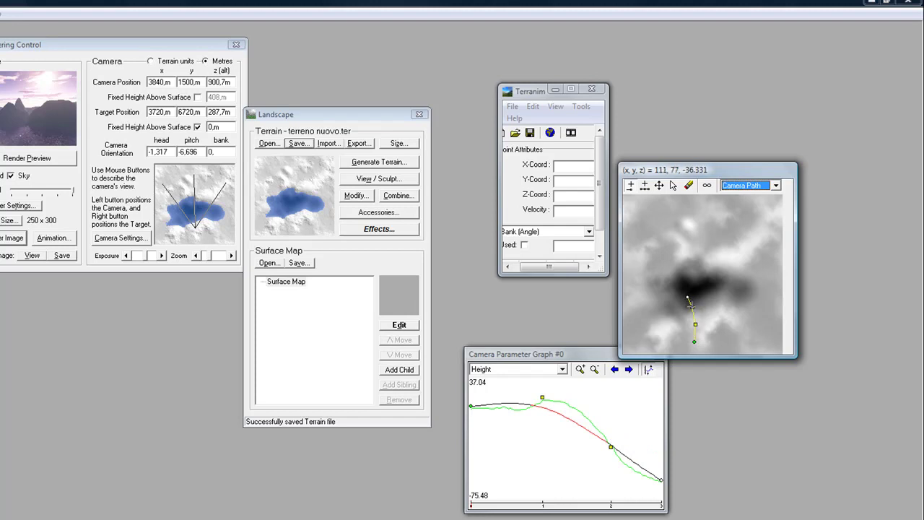
# Delete the camera path's third control point, just short of the lake, and keep the path's end point
pyautogui.rightClick(687, 298)
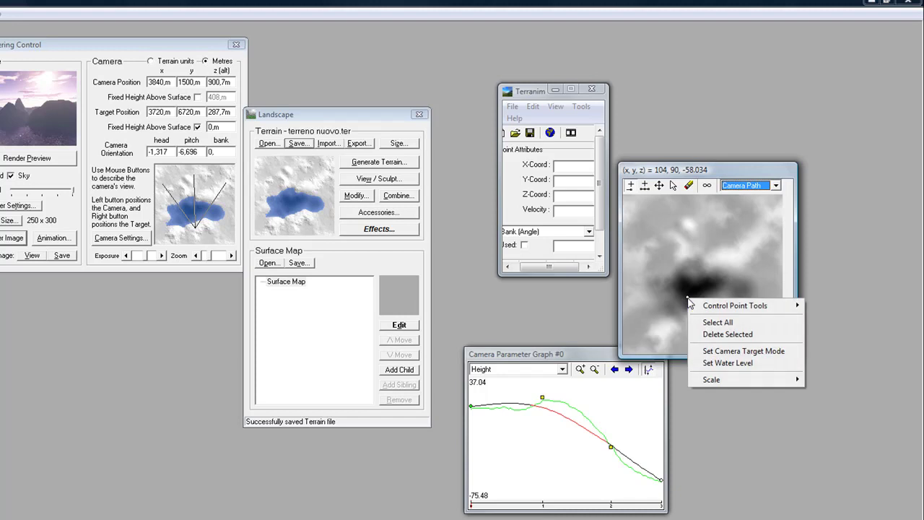
pyautogui.moveTo(702, 307)
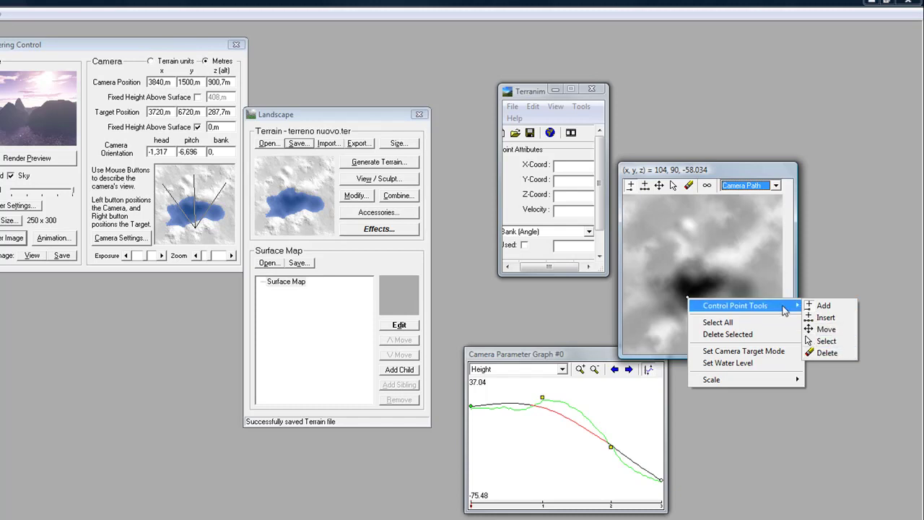
pyautogui.moveTo(784, 306)
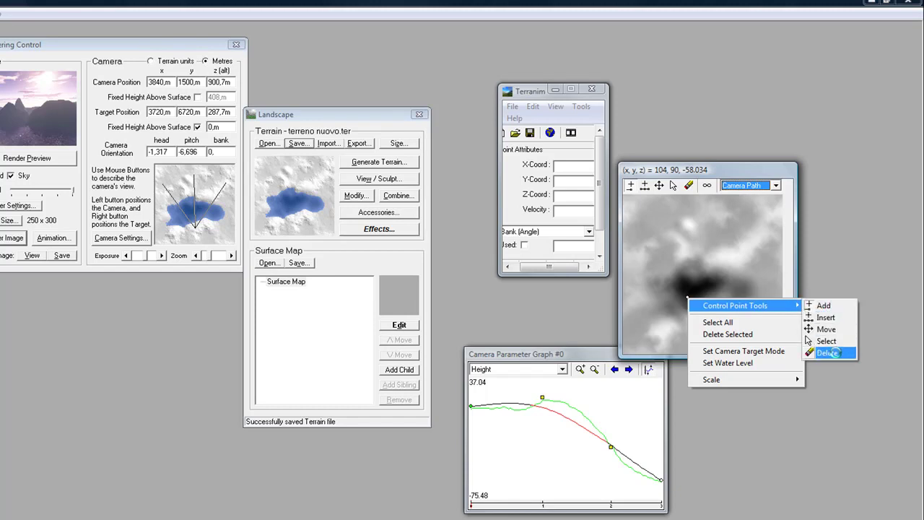
pyautogui.click(830, 354)
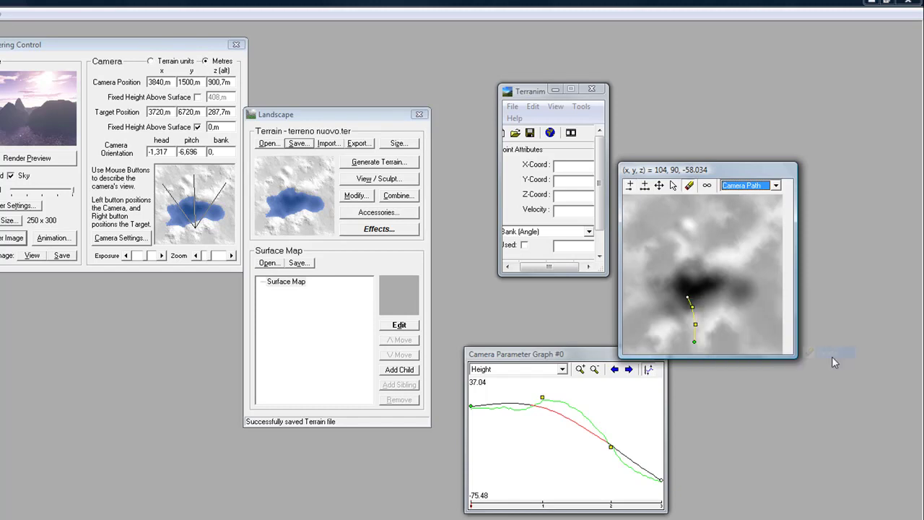
pyautogui.click(693, 308)
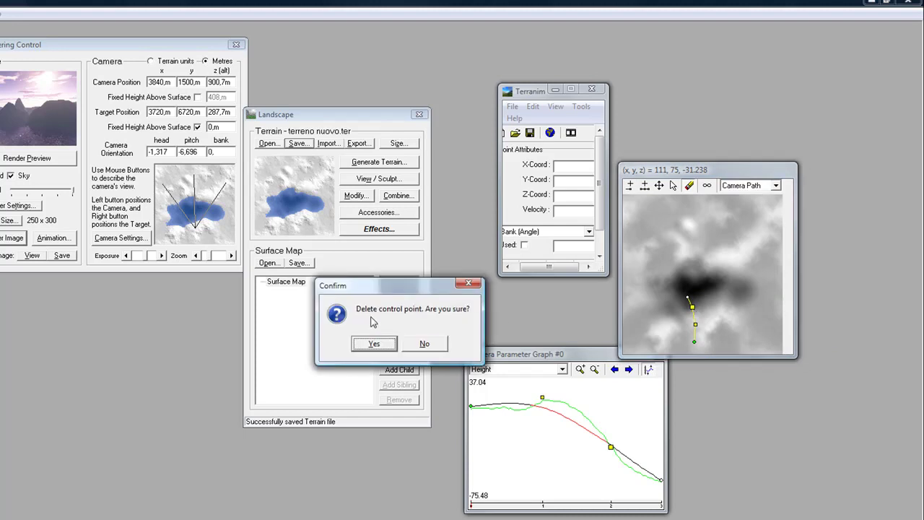
pyautogui.click(386, 343)
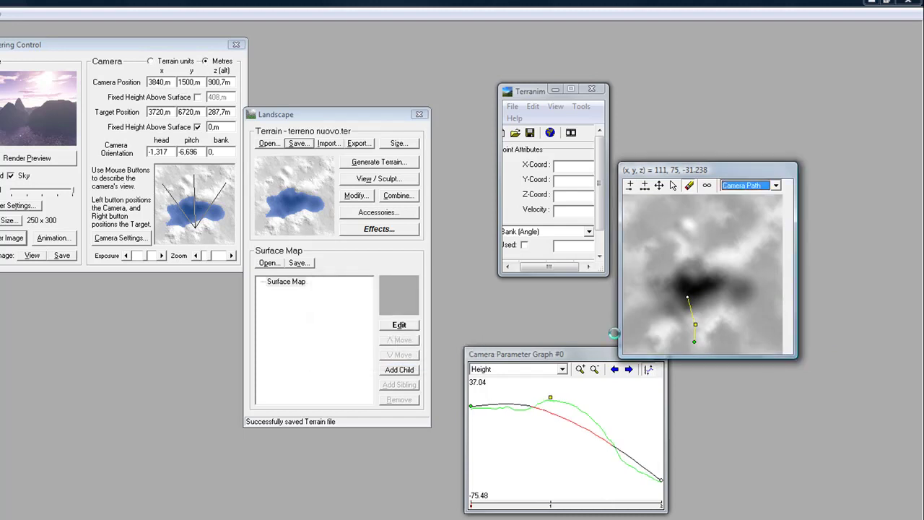
pyautogui.click(688, 298)
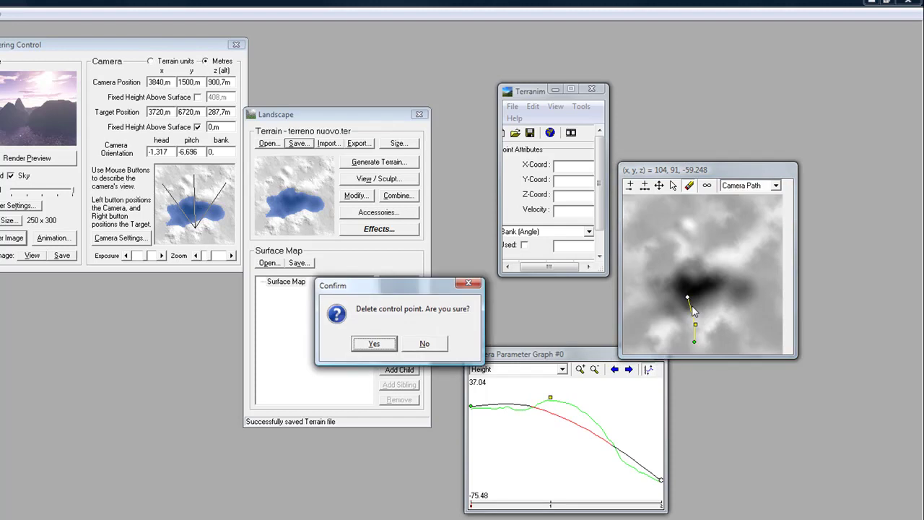
pyautogui.click(438, 345)
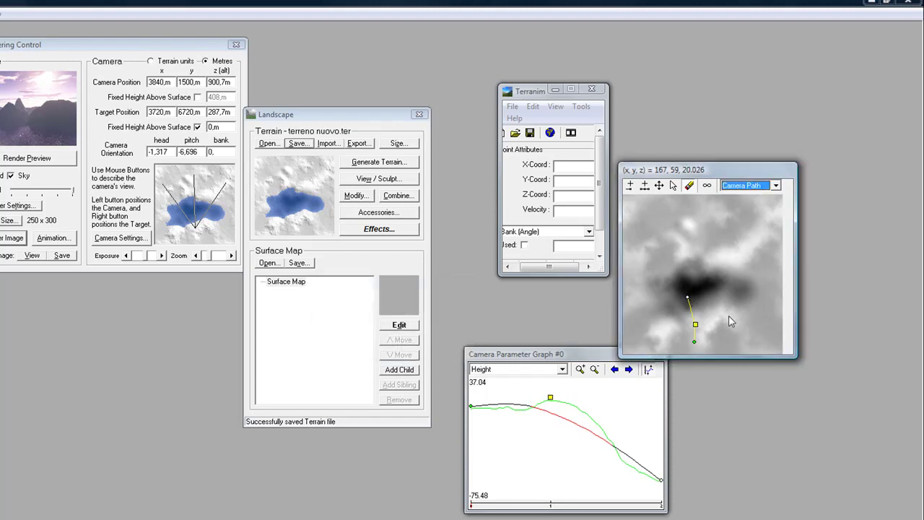
# Move the camera path's end control point in the lake to X 115, Y 89, straightening the path
pyautogui.rightClick(688, 297)
pyautogui.moveTo(697, 306)
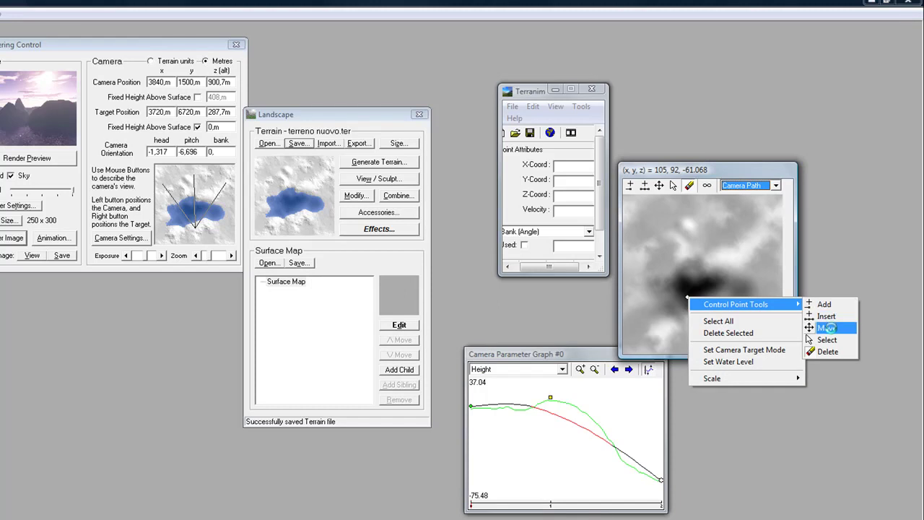
pyautogui.click(826, 328)
pyautogui.moveTo(688, 296); pyautogui.dragTo(707, 320)
pyautogui.moveTo(705, 265); pyautogui.dragTo(694, 236)
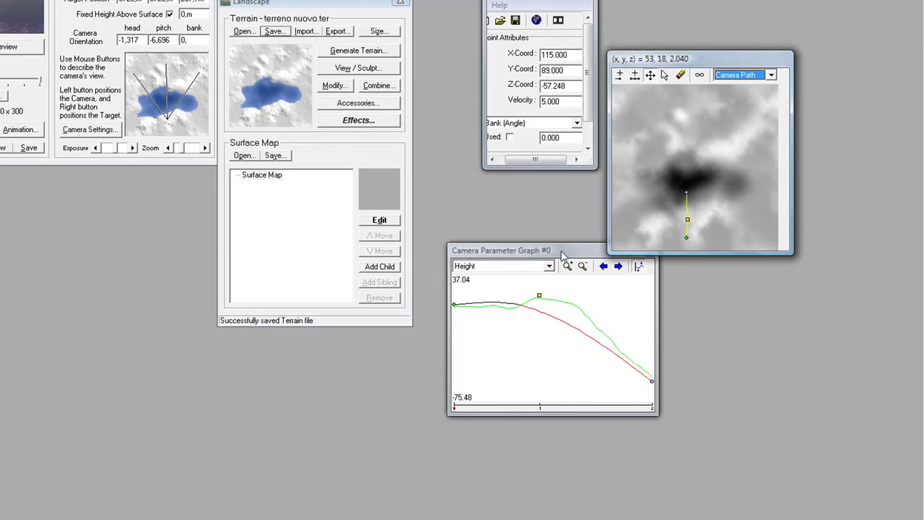
# Raise the path's points above the terrain in the height graph, with the start at about 19.2 and the end at about -2.4
pyautogui.moveTo(563, 254); pyautogui.dragTo(541, 211)
pyautogui.moveTo(435, 267)
pyautogui.mouseDown()
pyautogui.moveTo(436, 254)
pyautogui.moveTo(439, 280)
pyautogui.mouseUp()
pyautogui.moveTo(516, 254)
pyautogui.mouseDown()
pyautogui.moveTo(517, 272)
pyautogui.moveTo(517, 255)
pyautogui.mouseUp()
pyautogui.click(431, 276)
pyautogui.moveTo(432, 276); pyautogui.dragTo(431, 241)
pyautogui.moveTo(517, 239); pyautogui.dragTo(530, 183)
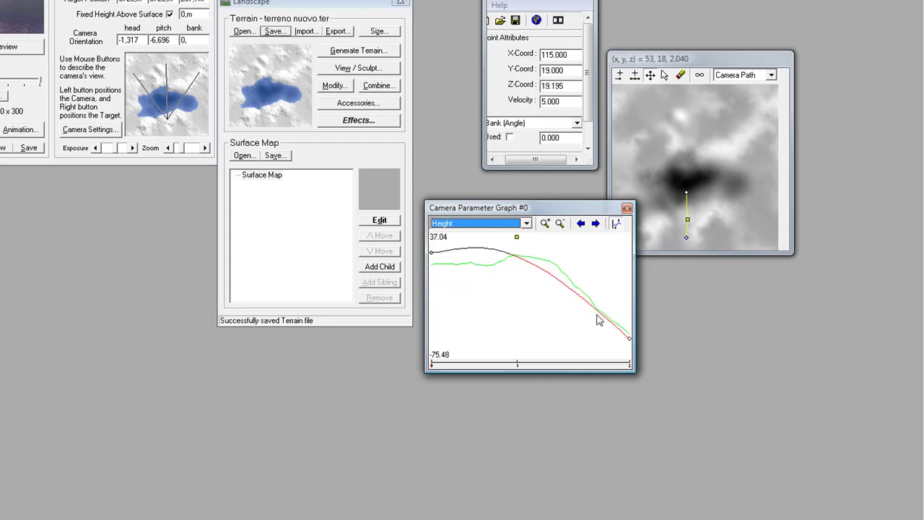
pyautogui.moveTo(630, 346); pyautogui.dragTo(630, 276)
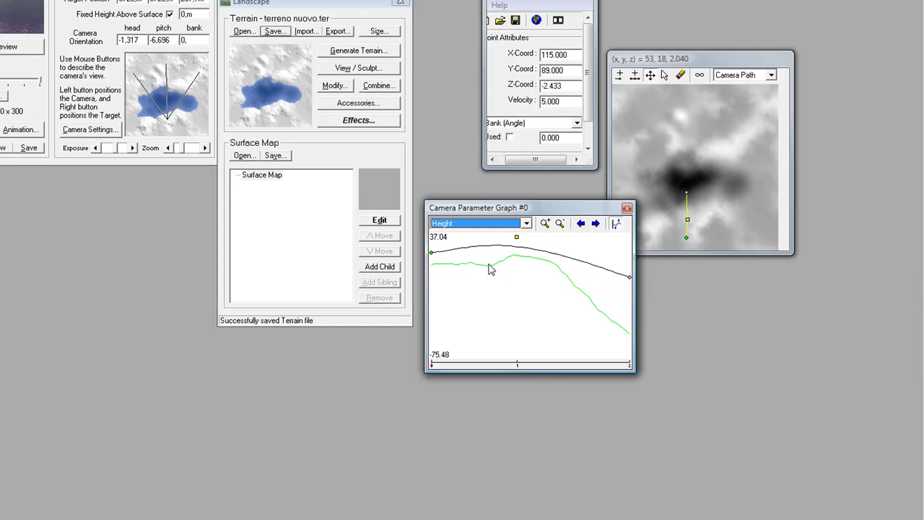
# Examine the Bank (Angle) and Exposure (Value) graphs of the camera path, and return to the Height graph
pyautogui.click(507, 225)
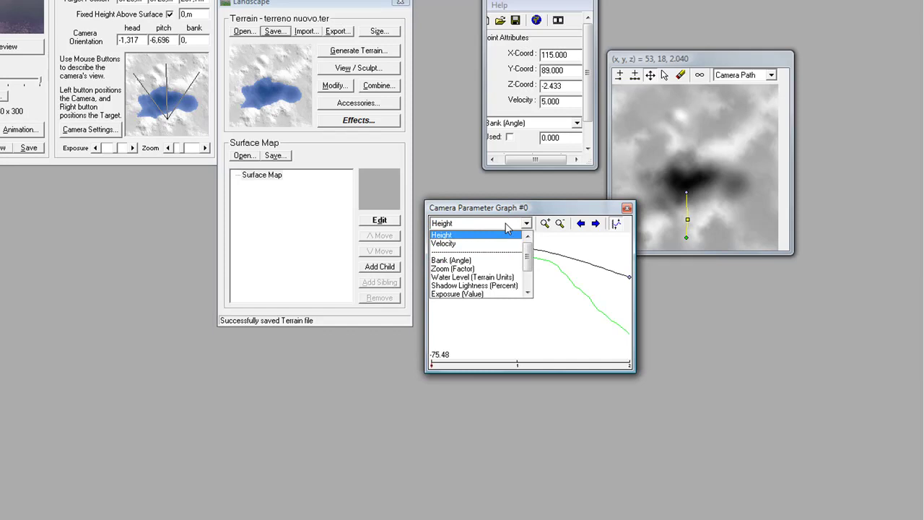
pyautogui.click(495, 260)
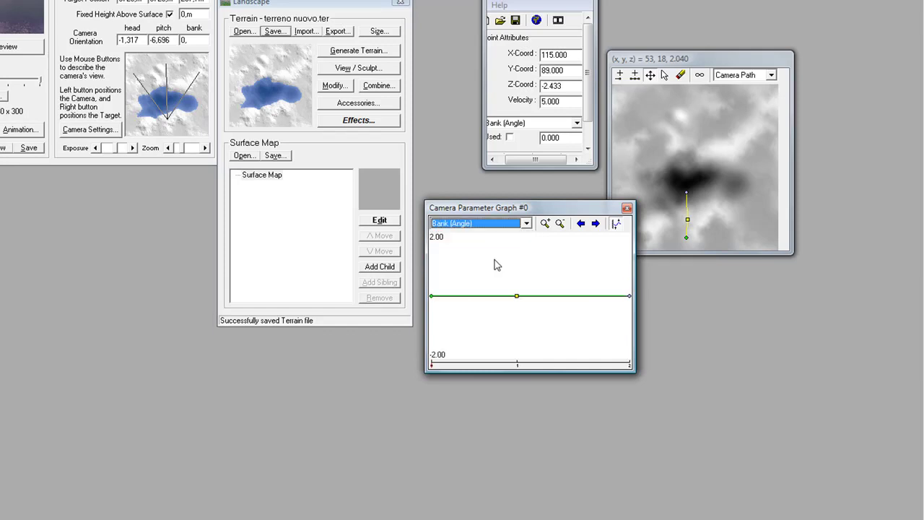
pyautogui.click(507, 226)
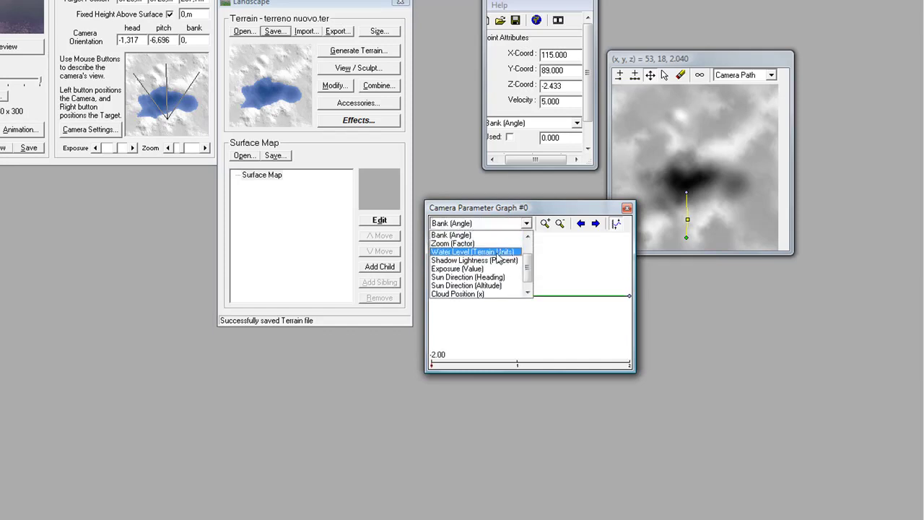
pyautogui.click(496, 268)
pyautogui.click(505, 225)
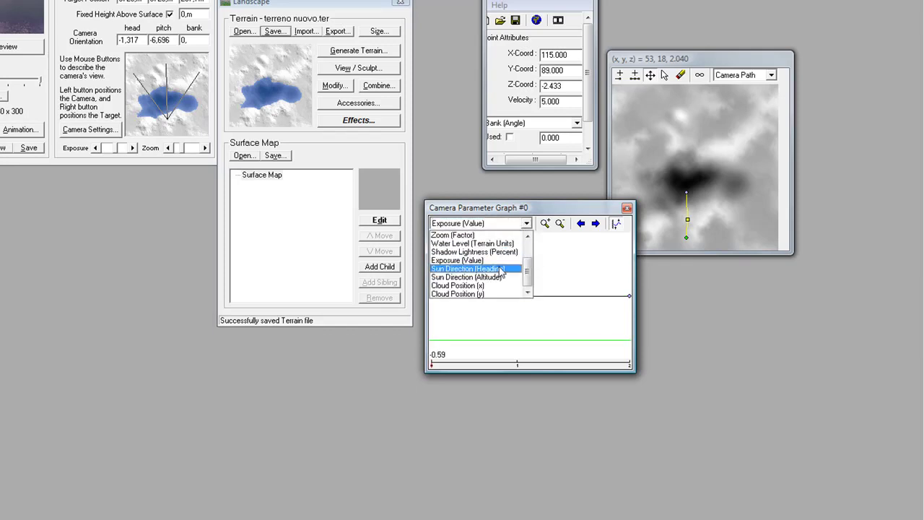
pyautogui.scroll(2, 500, 260)
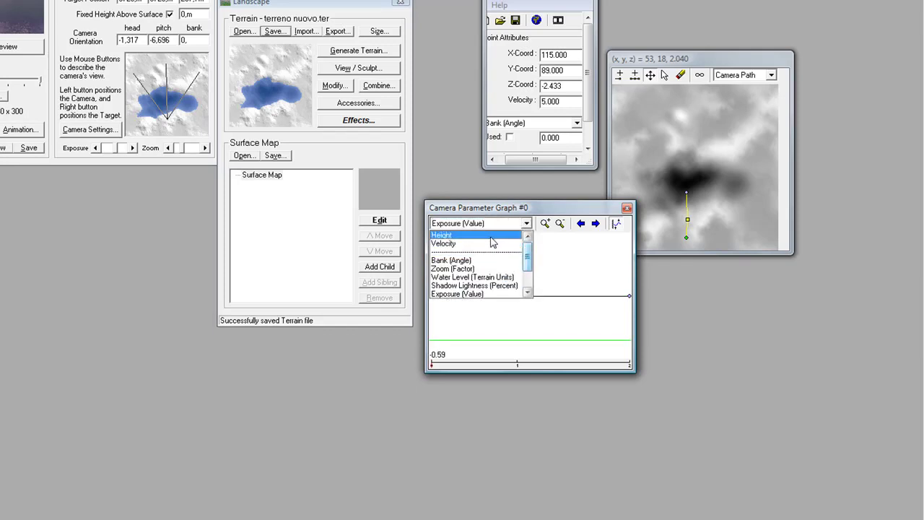
pyautogui.click(496, 236)
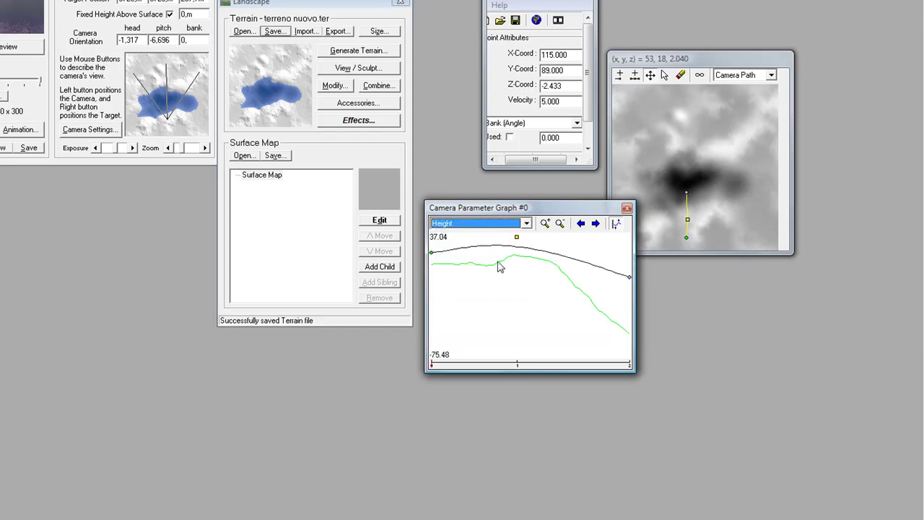
# Raise the camera path's start point to a height of about 24.4 and its middle point to about 44.9
pyautogui.click(432, 249)
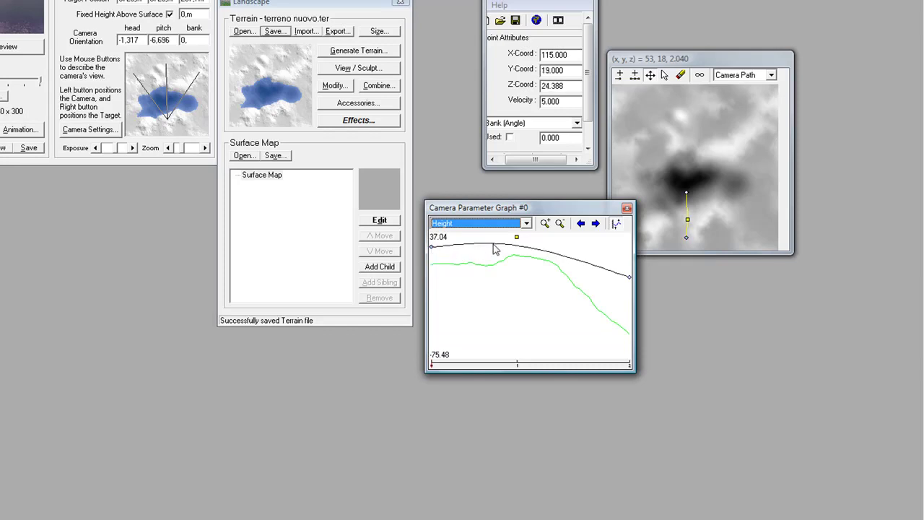
pyautogui.click(519, 242)
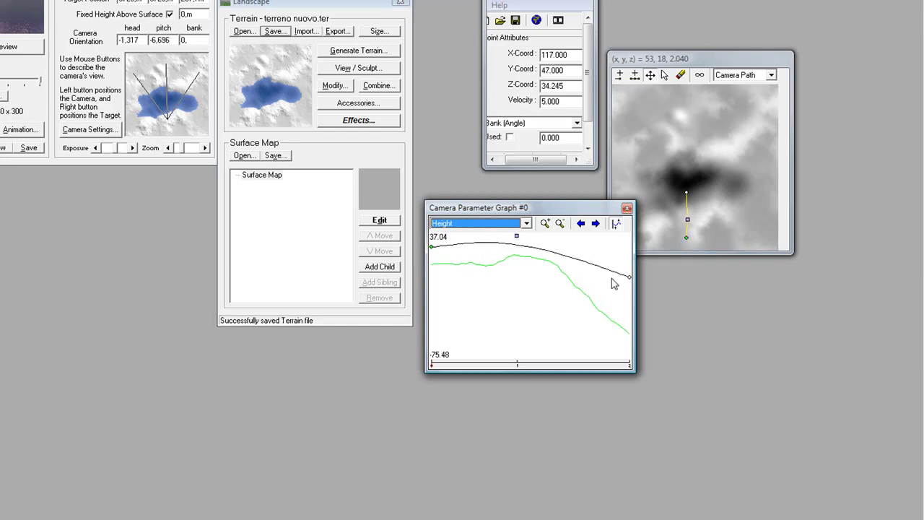
pyautogui.moveTo(630, 278); pyautogui.dragTo(605, 274)
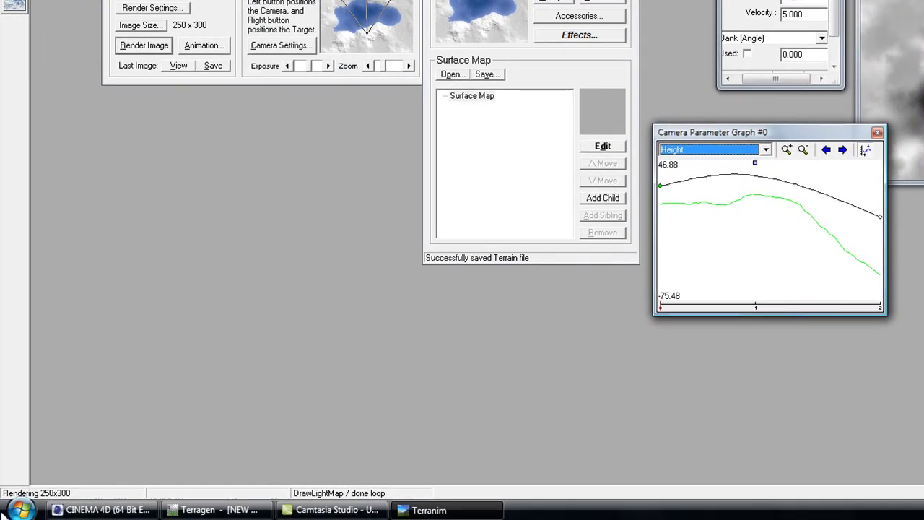
# Open the user's home folder in Windows Explorer and create a folder named "script terragen ok" in it
pyautogui.click(20, 510)
pyautogui.click(244, 178)
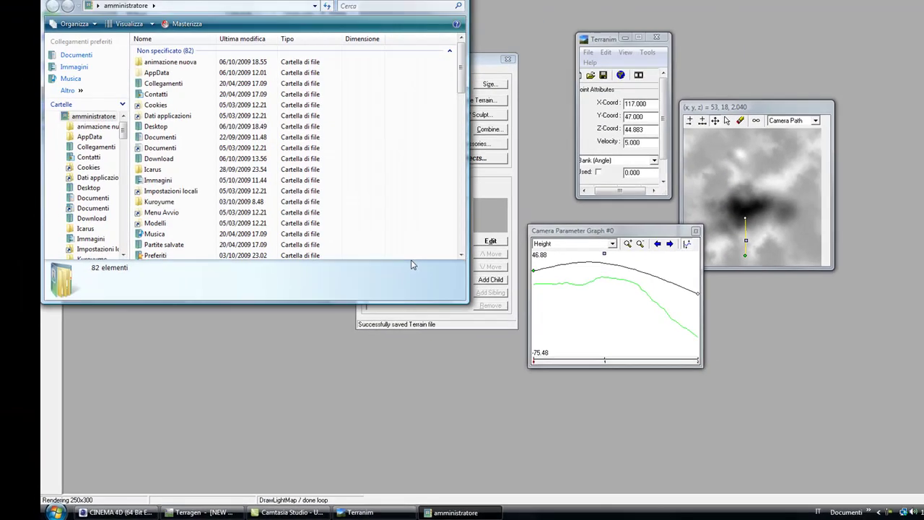
pyautogui.scroll(-15, 417, 245)
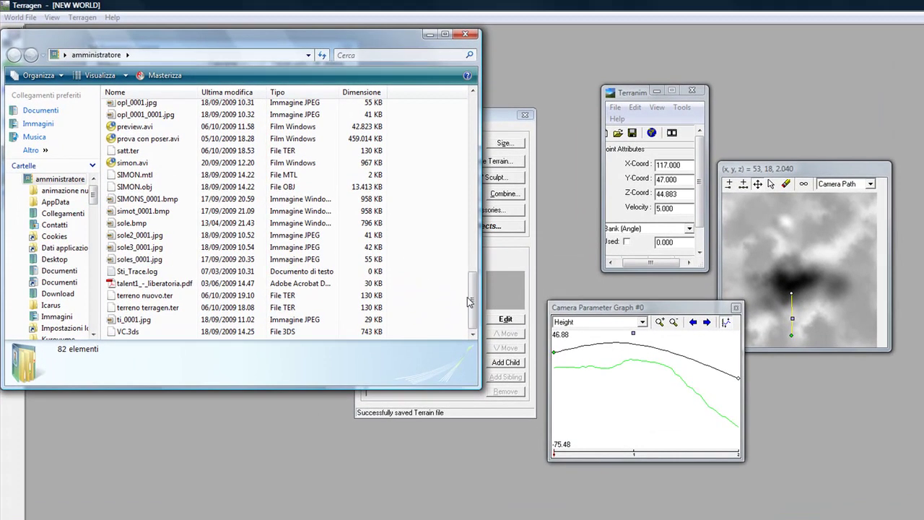
pyautogui.rightClick(418, 300)
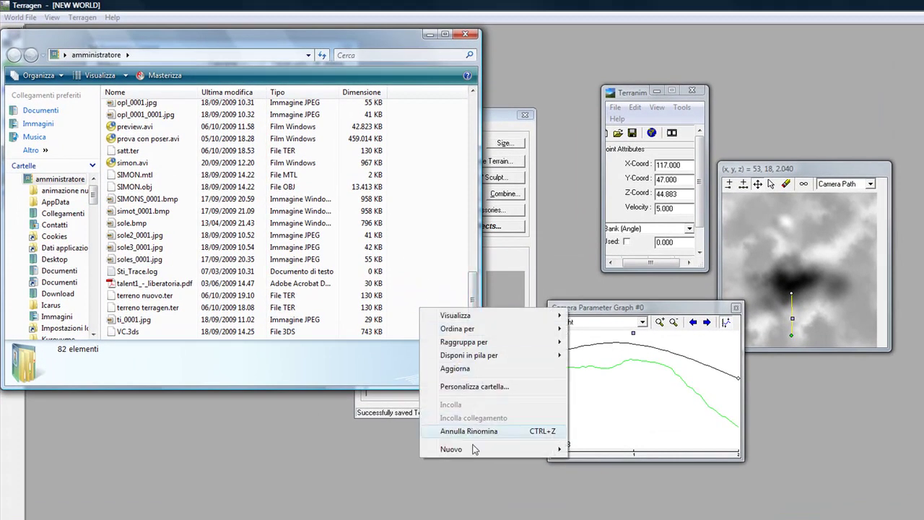
pyautogui.moveTo(472, 449)
pyautogui.click(654, 448)
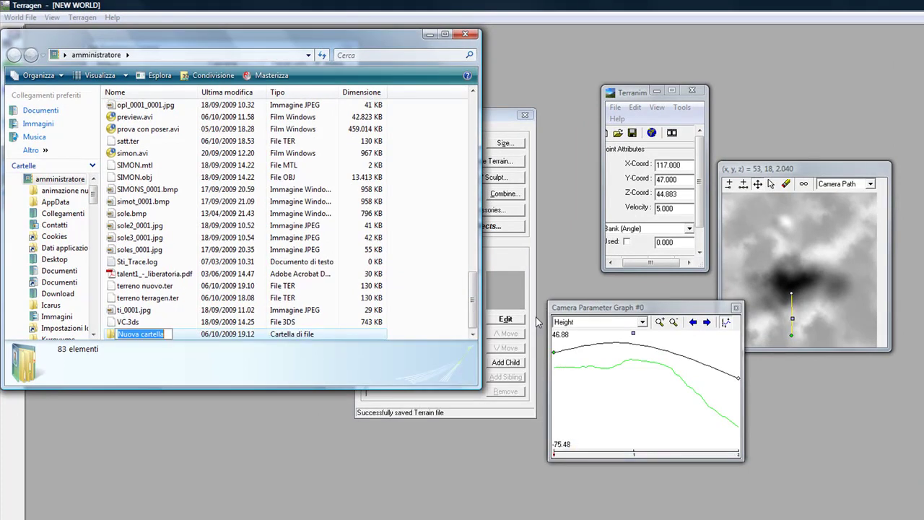
pyautogui.write('s')
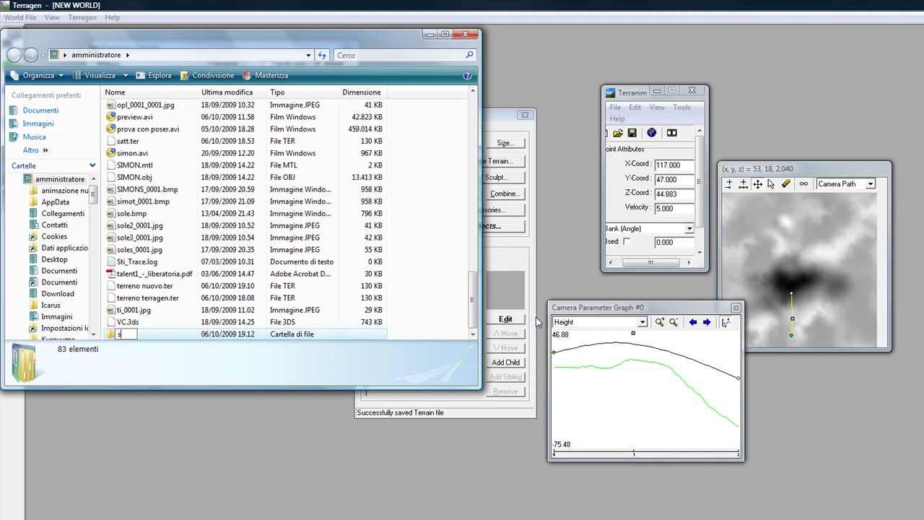
pyautogui.write('cript terragen ok')
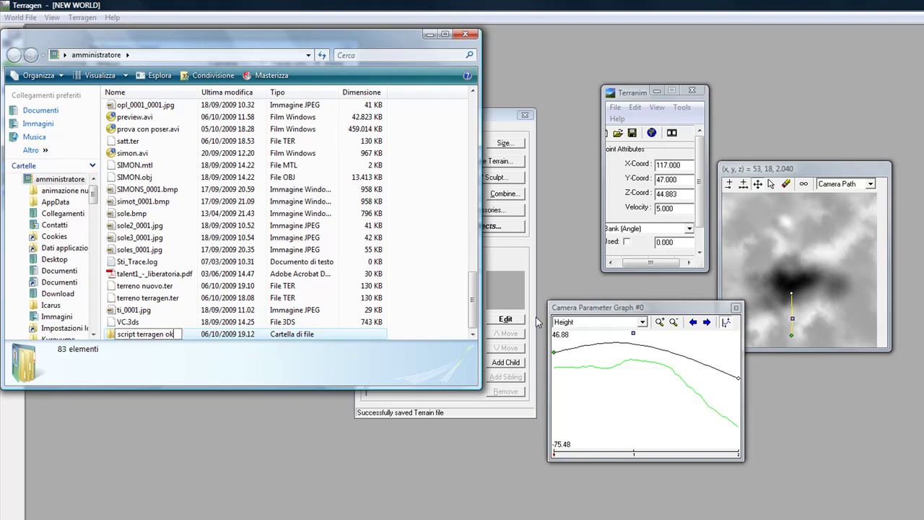
pyautogui.press('Return')
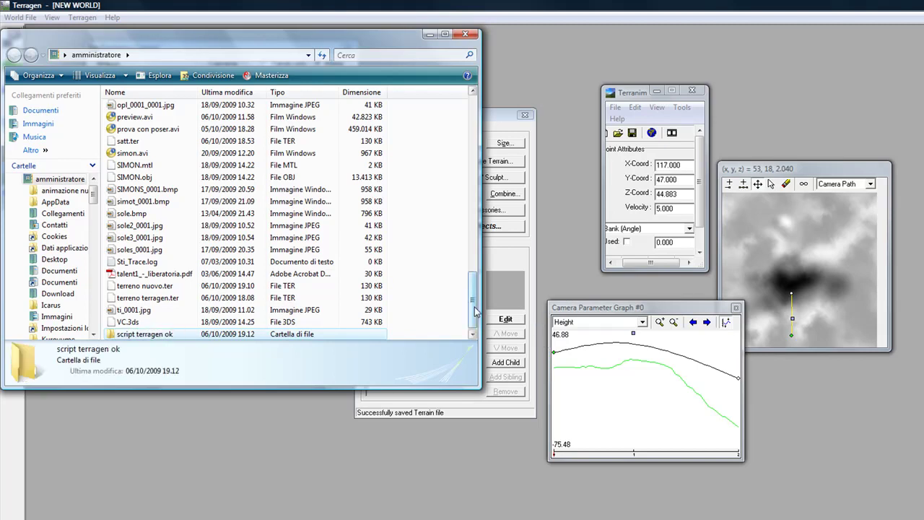
# Create a folder named "video terragen okkk" in the user's home folder and close the Explorer window
pyautogui.scroll(-1, 473, 304)
pyautogui.rightClick(422, 320)
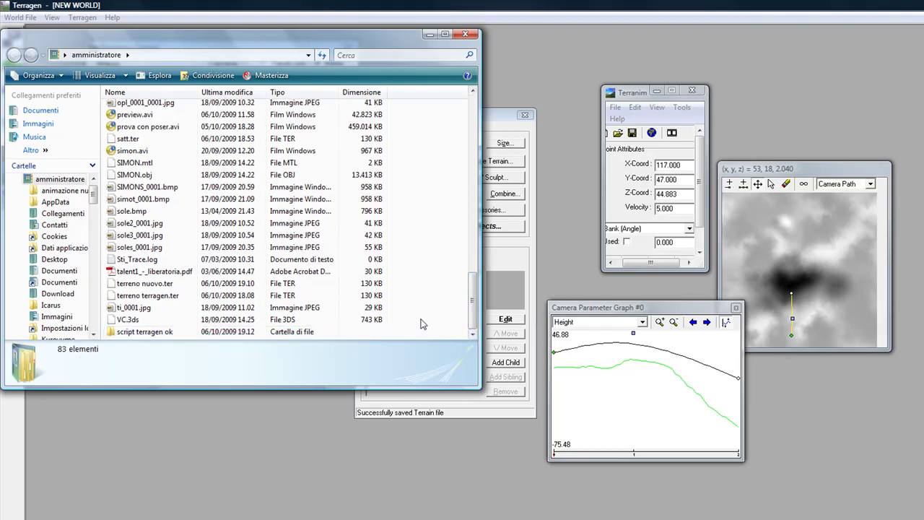
pyautogui.moveTo(462, 461)
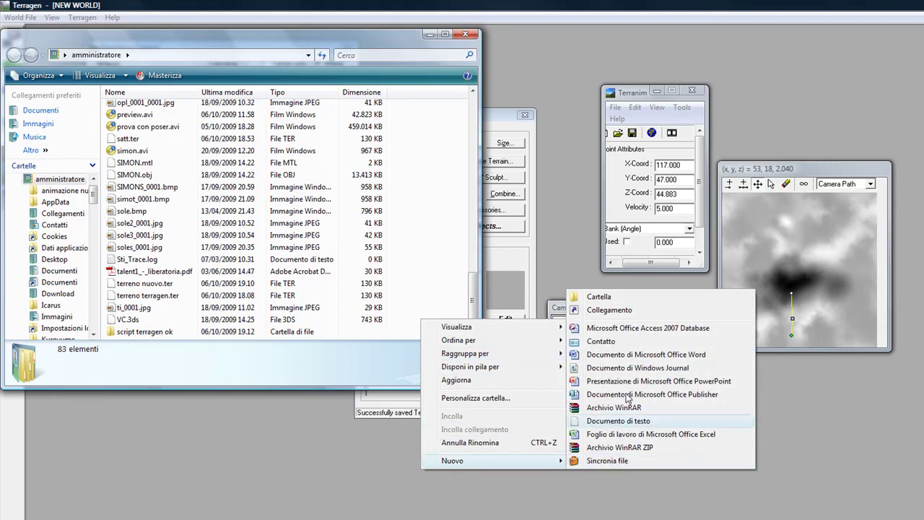
pyautogui.click(636, 297)
pyautogui.write('video terragen')
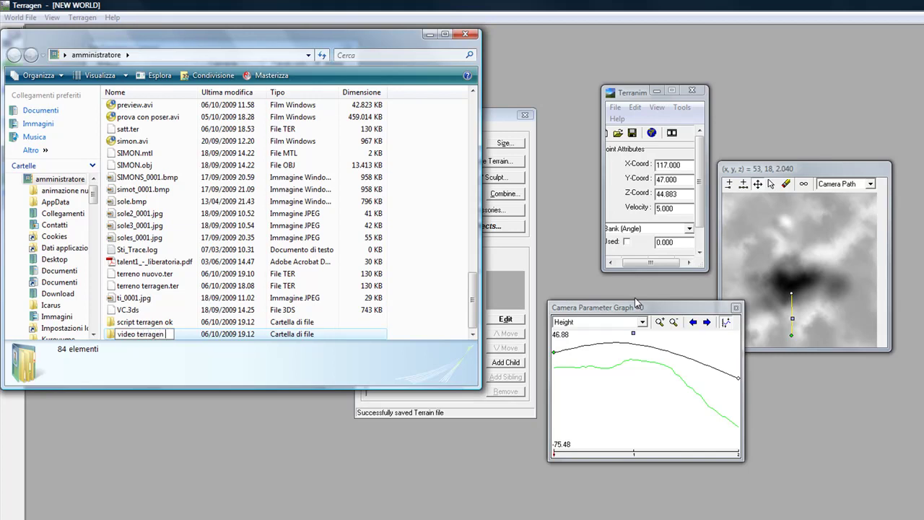
pyautogui.write(' okkk')
pyautogui.press('Return')
pyautogui.click(466, 34)
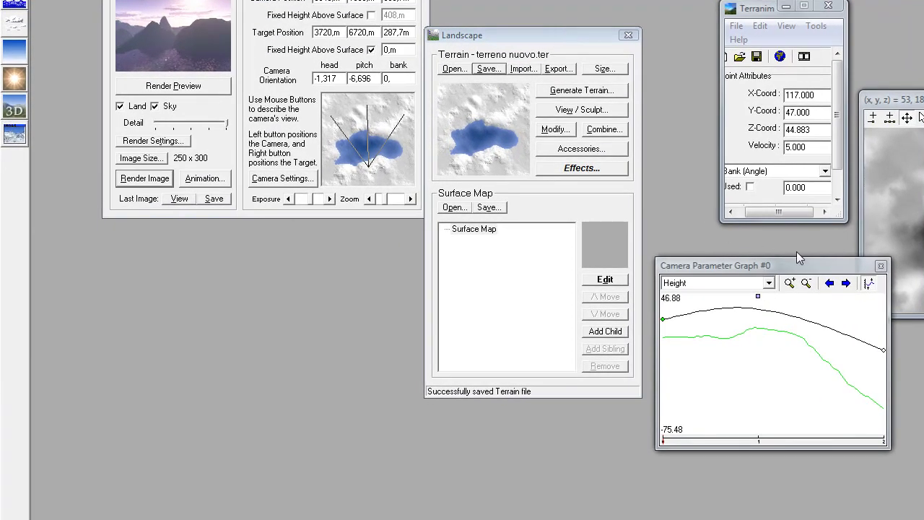
# Start creating a Terragen script in Terranim and set its location to the file "ok" in the "script terragen ok" folder
pyautogui.moveTo(797, 260); pyautogui.dragTo(784, 247)
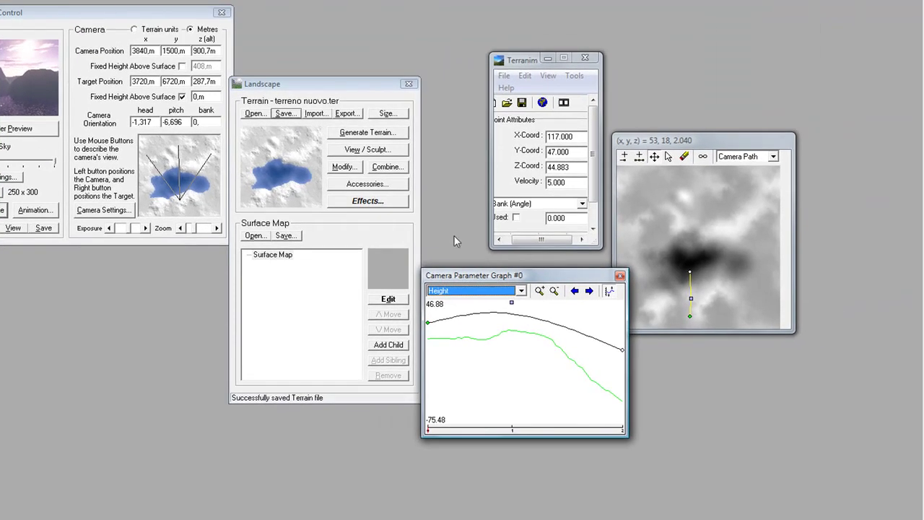
pyautogui.click(564, 103)
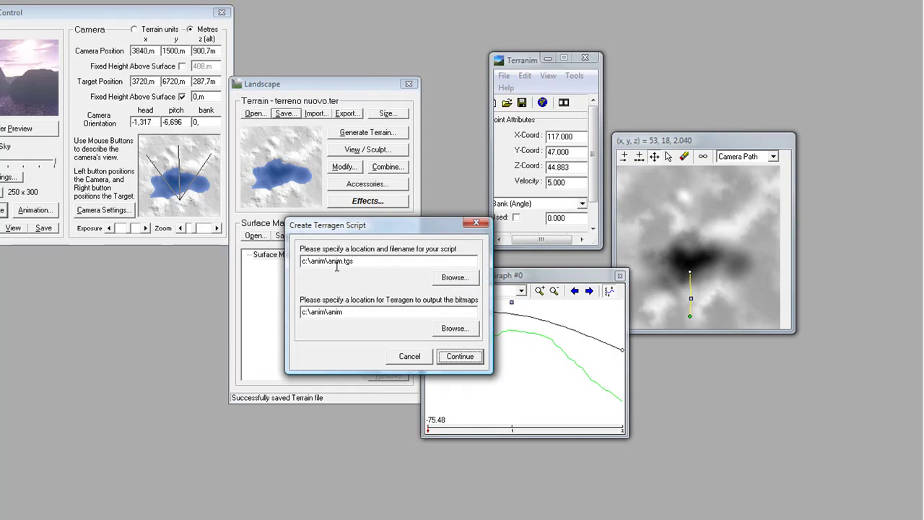
pyautogui.click(455, 279)
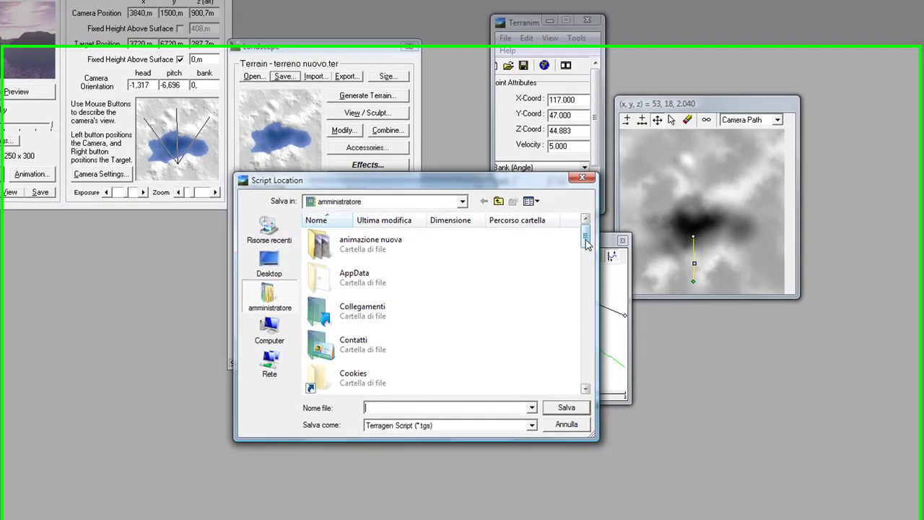
pyautogui.moveTo(583, 272); pyautogui.dragTo(582, 415)
pyautogui.moveTo(587, 336); pyautogui.dragTo(587, 300)
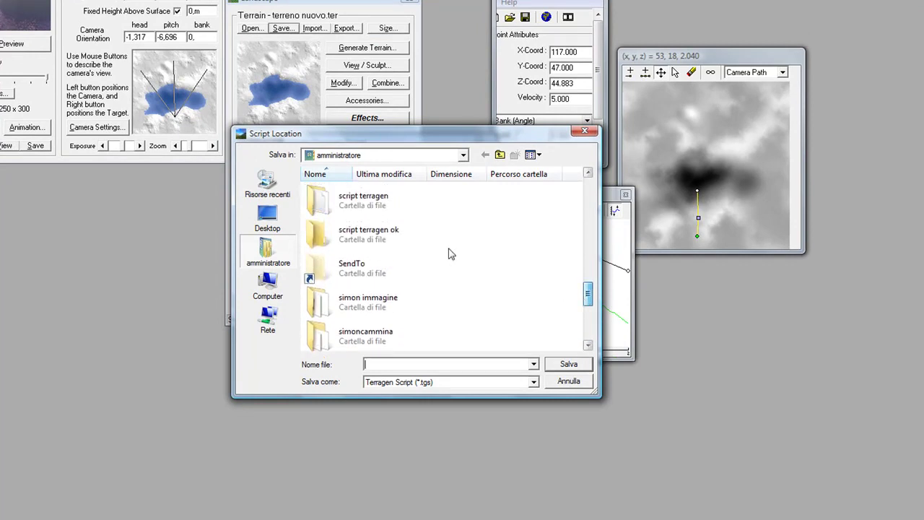
pyautogui.click(396, 228)
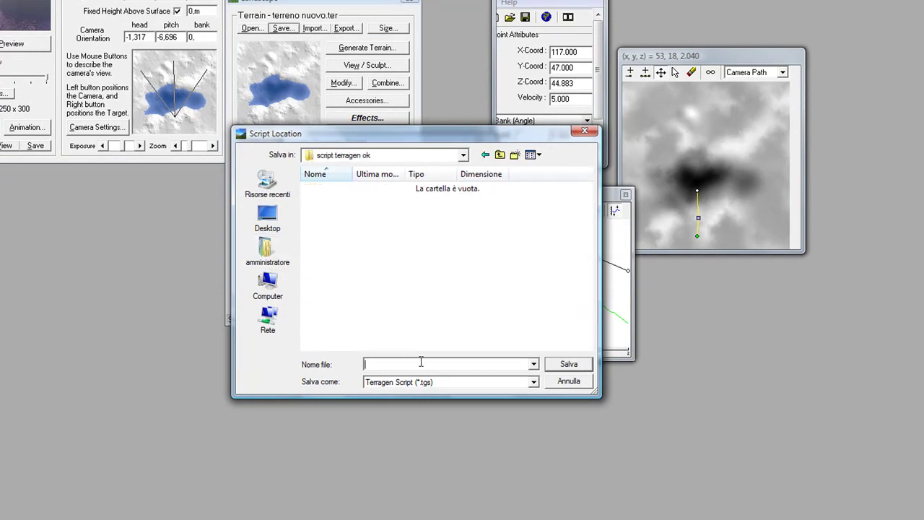
pyautogui.write('o')
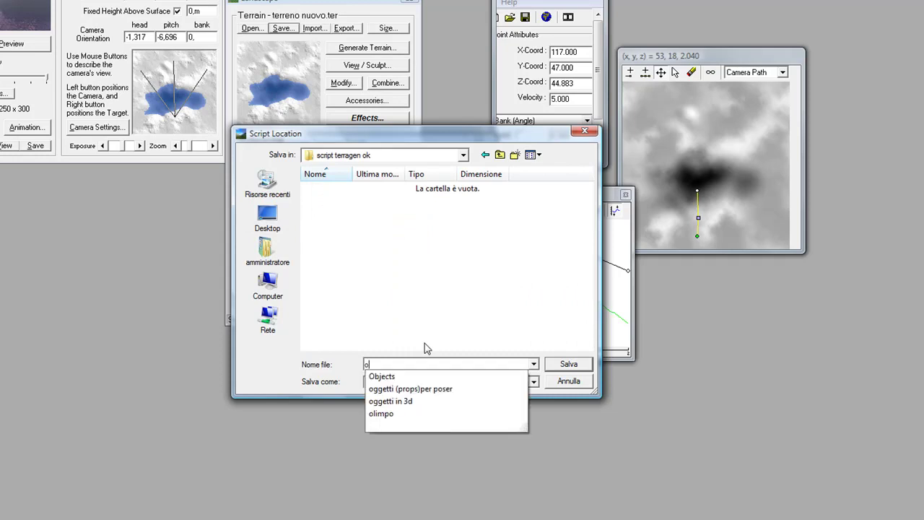
pyautogui.write('k')
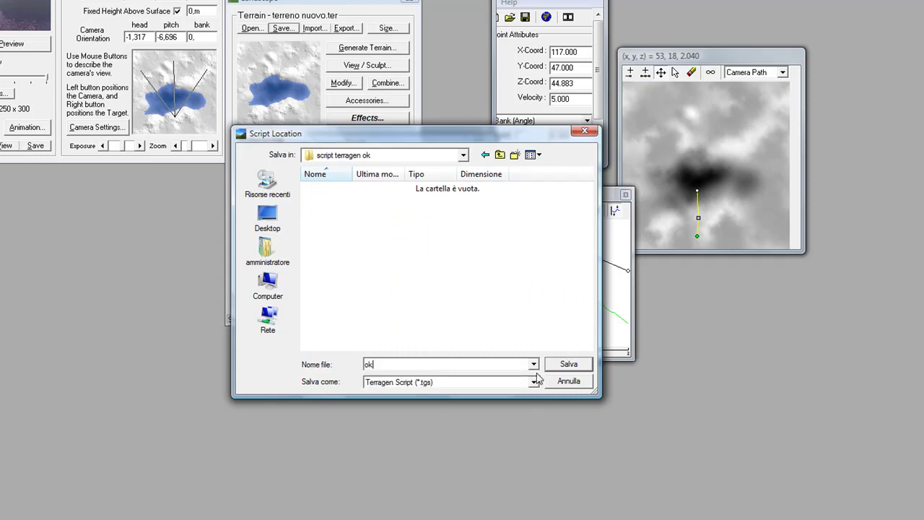
pyautogui.click(563, 364)
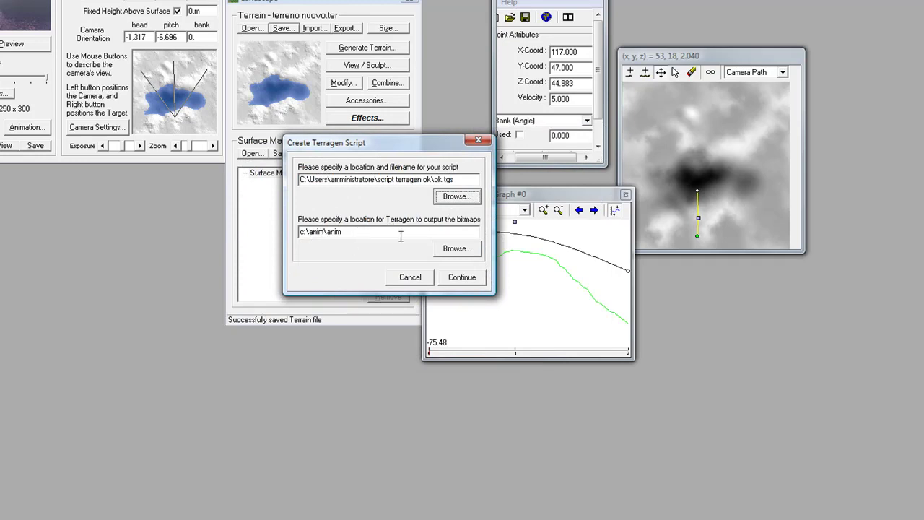
# Set the bitmap output location to "okt" in the "video terragen okkk" folder and generate the script file
pyautogui.click(457, 248)
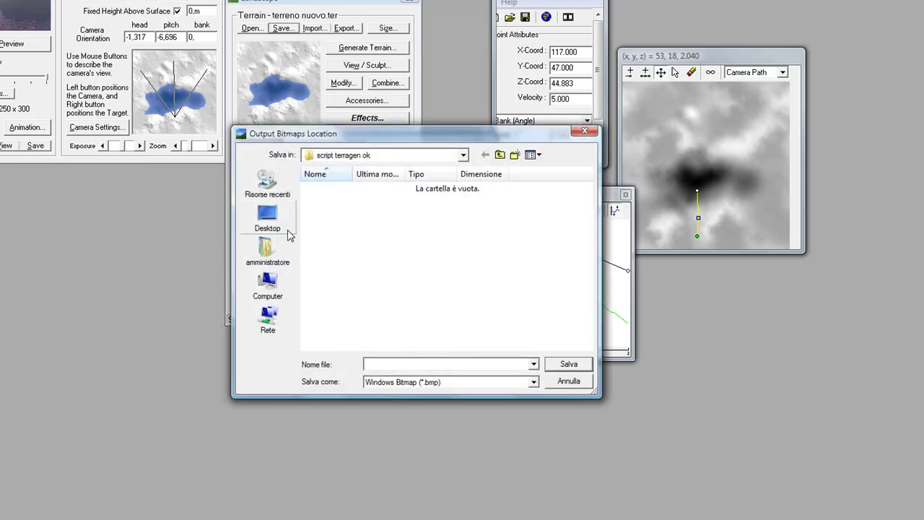
pyautogui.click(268, 249)
pyautogui.moveTo(588, 189); pyautogui.dragTo(588, 310)
pyautogui.doubleClick(420, 274)
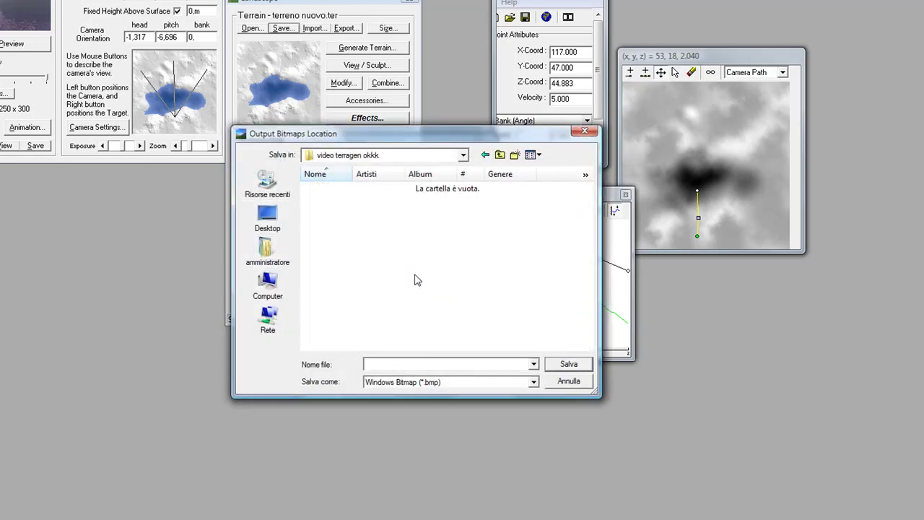
pyautogui.click(443, 381)
pyautogui.click(445, 383)
pyautogui.click(431, 363)
pyautogui.write('okt')
pyautogui.click(569, 364)
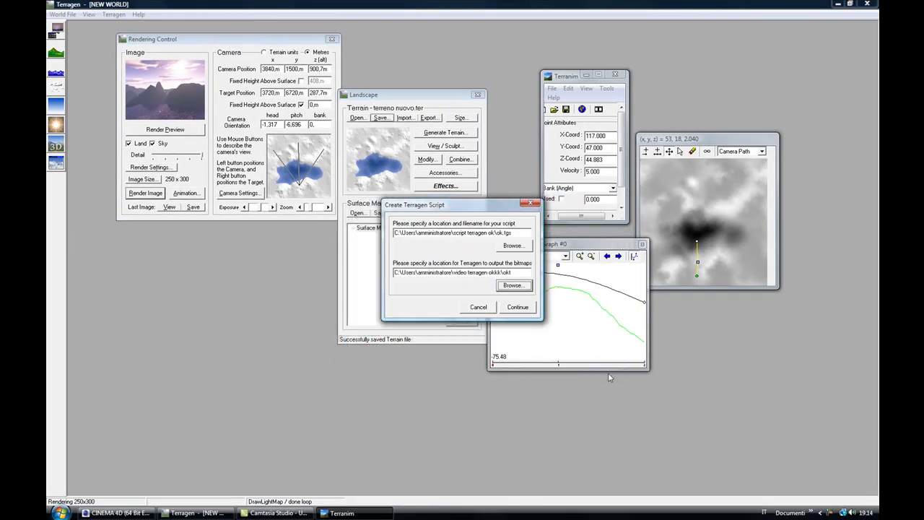
pyautogui.click(518, 308)
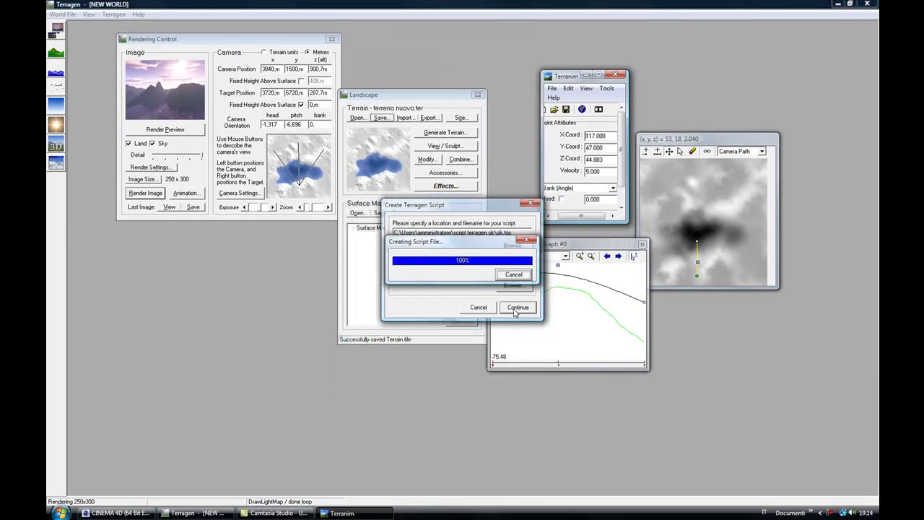
# Calculate the length of the camera path animation in Terranim
pyautogui.click(586, 75)
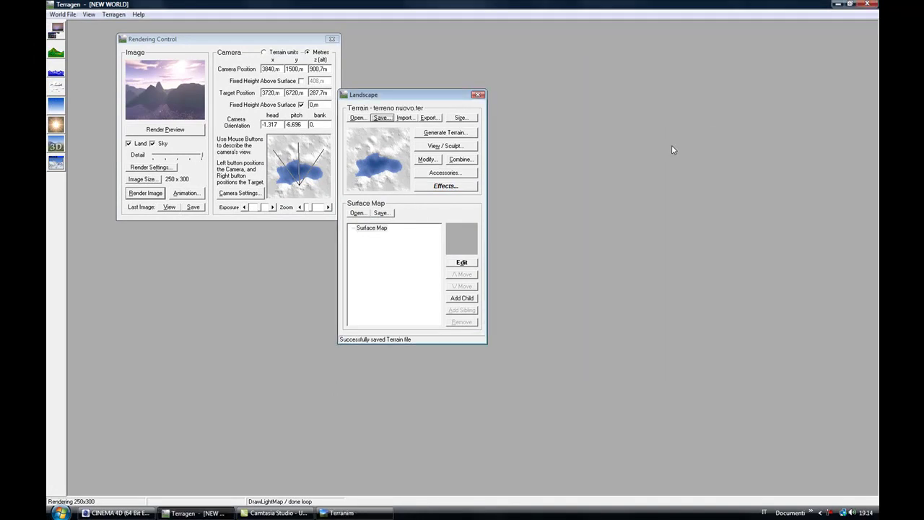
pyautogui.moveTo(448, 99); pyautogui.dragTo(475, 101)
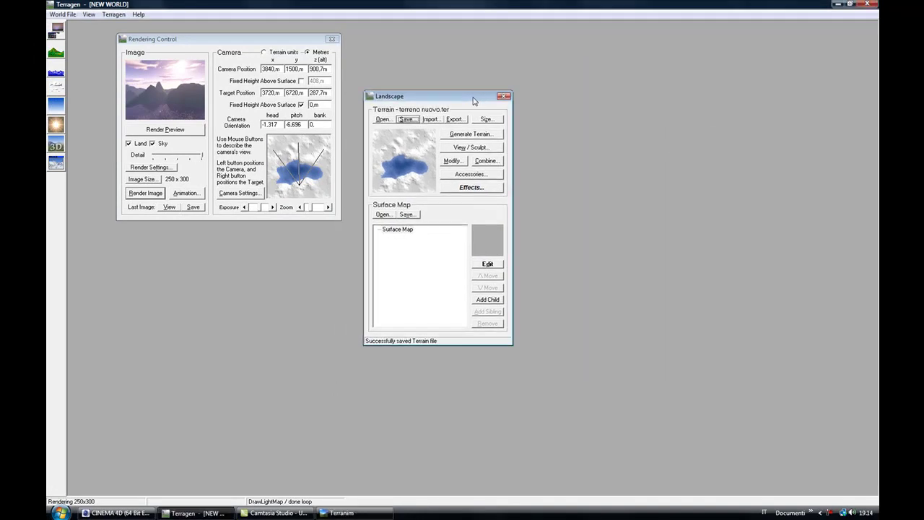
pyautogui.click(341, 512)
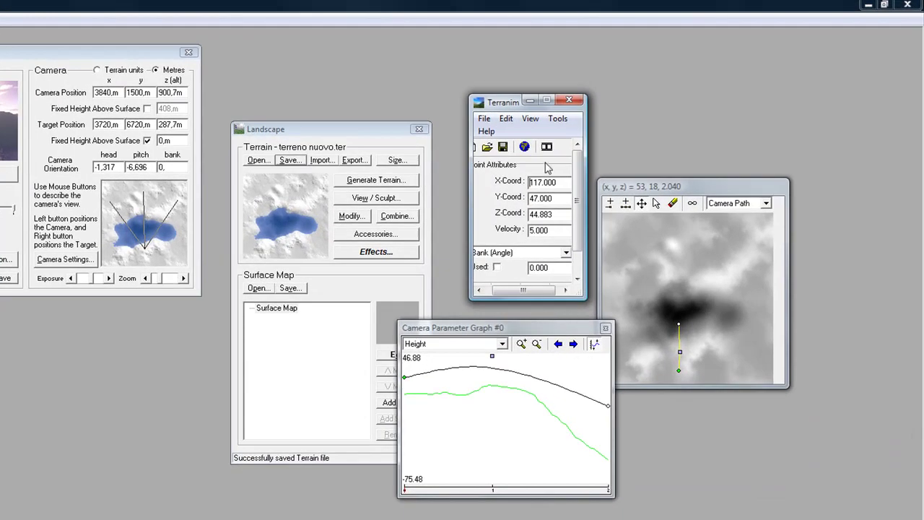
pyautogui.click(558, 120)
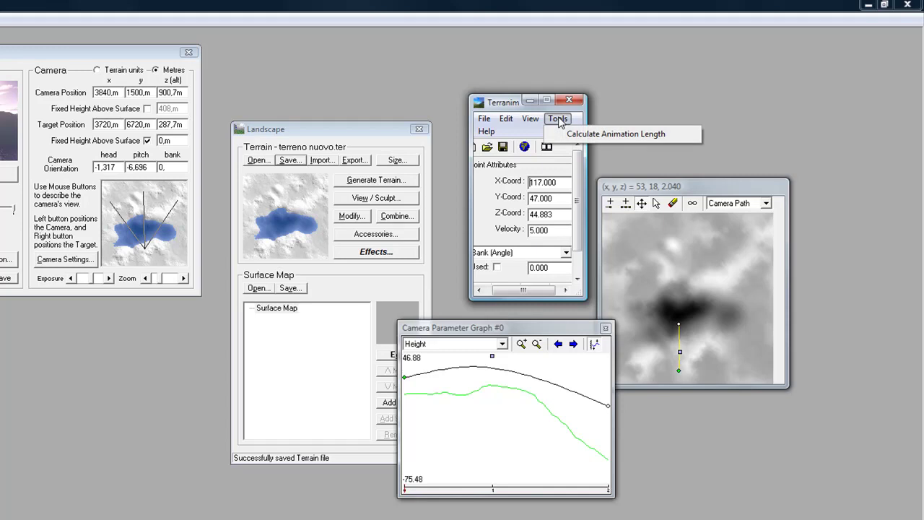
pyautogui.click(577, 135)
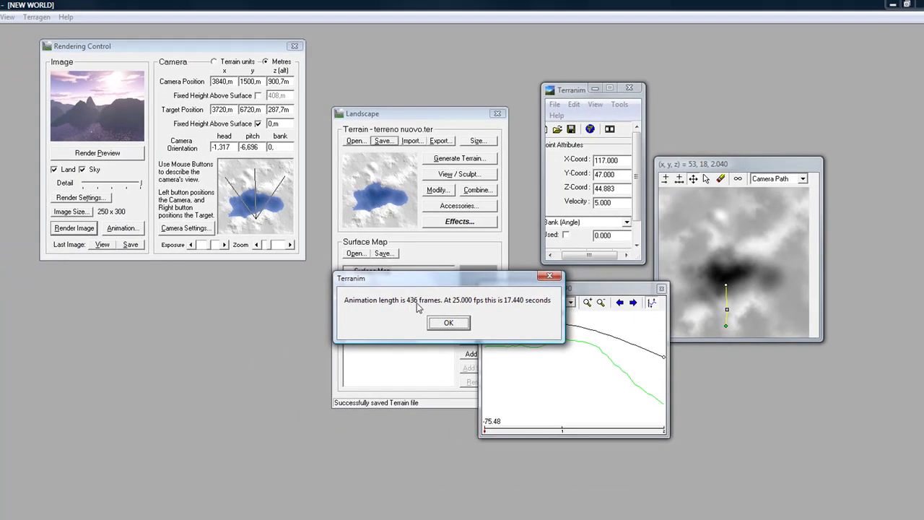
pyautogui.click(445, 322)
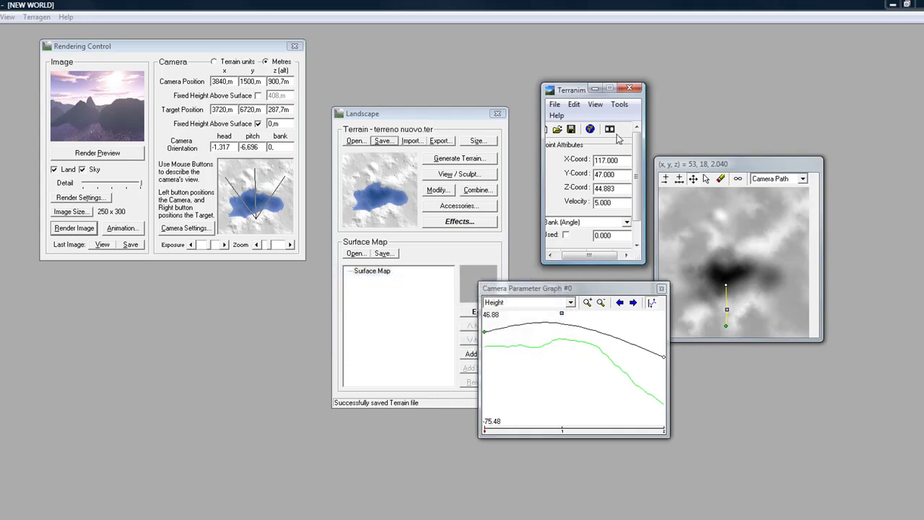
# Exit Terranim, discarding unsaved data, and reposition Terragen's Rendering Control window
pyautogui.click(626, 91)
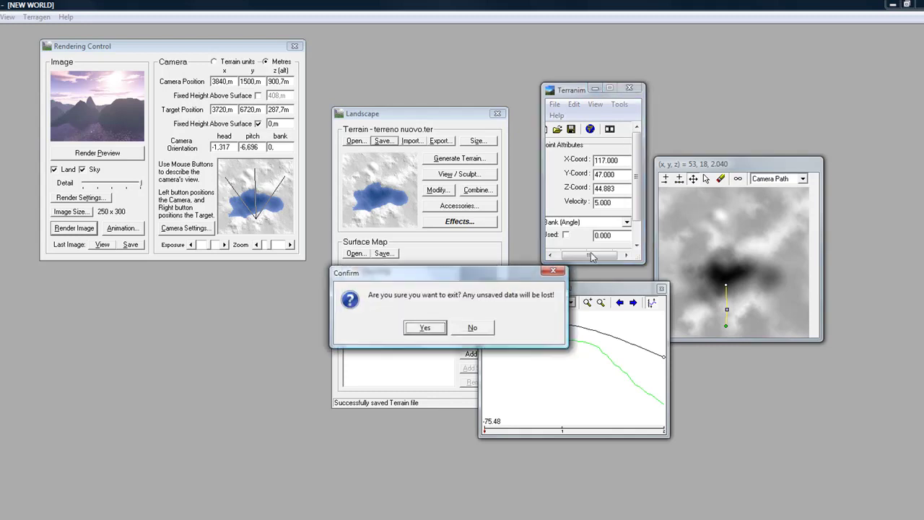
pyautogui.click(424, 328)
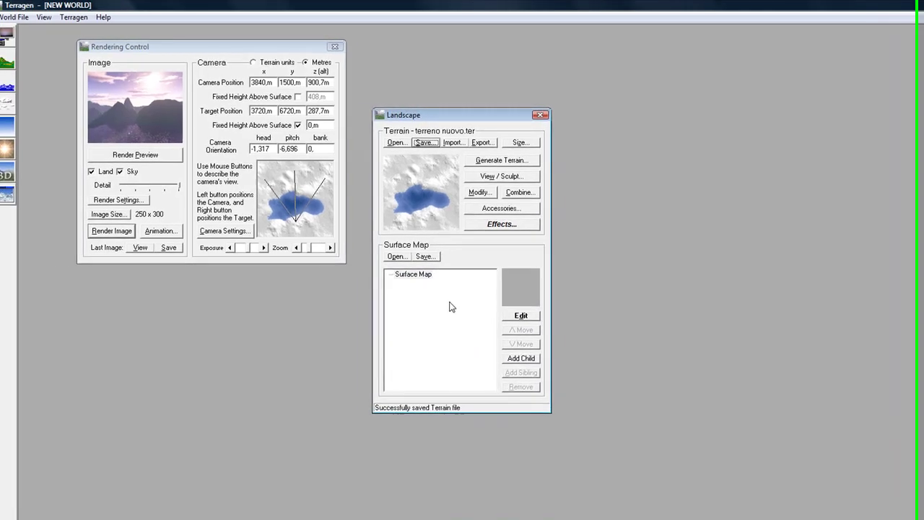
pyautogui.moveTo(204, 48); pyautogui.dragTo(235, 63)
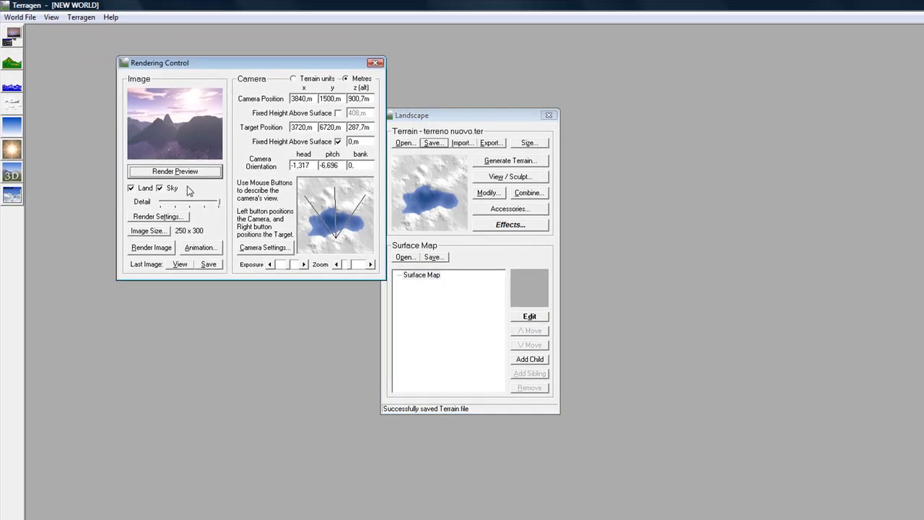
# Examine the image size, options, advanced and quality render settings, and close the settings
pyautogui.click(149, 231)
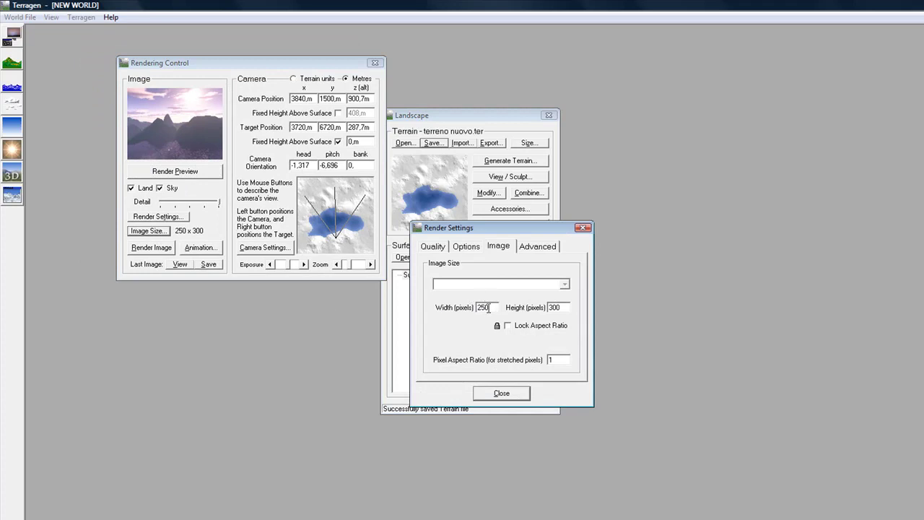
pyautogui.click(467, 246)
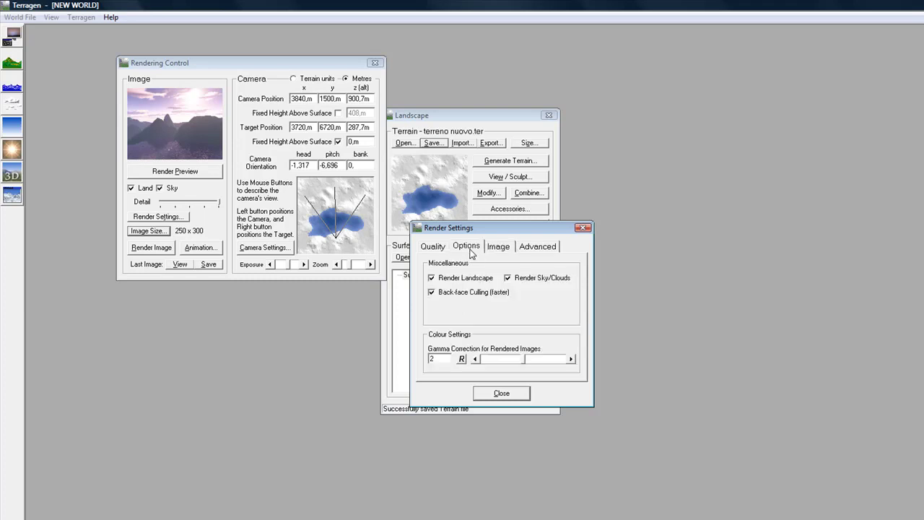
pyautogui.click(496, 249)
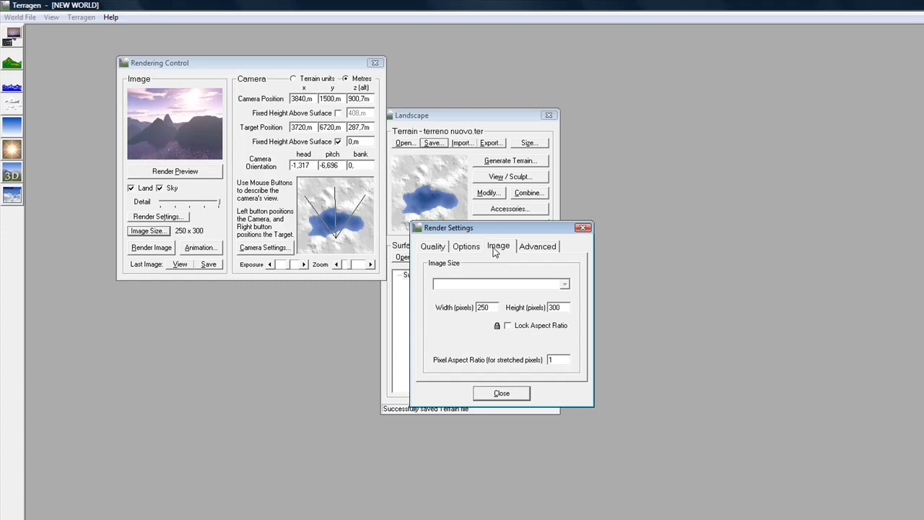
pyautogui.click(531, 248)
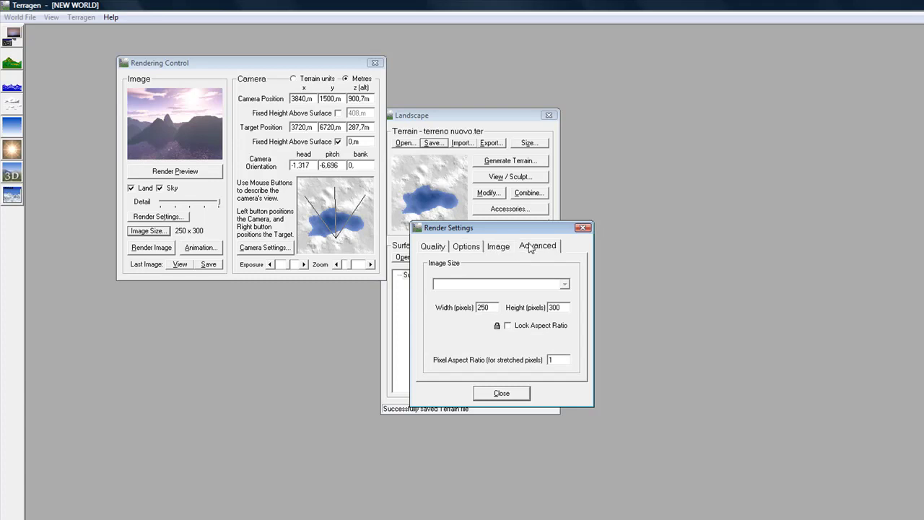
pyautogui.click(442, 251)
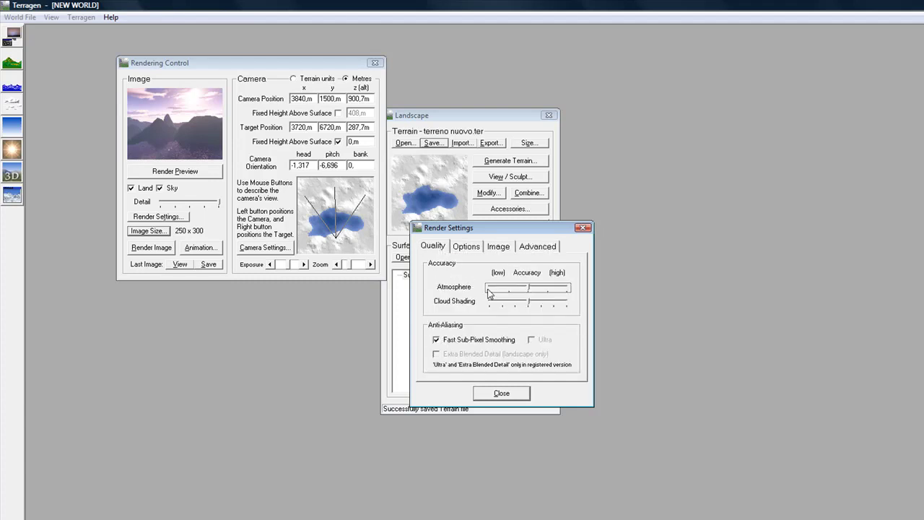
pyautogui.click(583, 229)
# Execute the animation script "ok.tgs" from the "script terragen ok" folder, accepting the default script execution settings
pyautogui.click(201, 248)
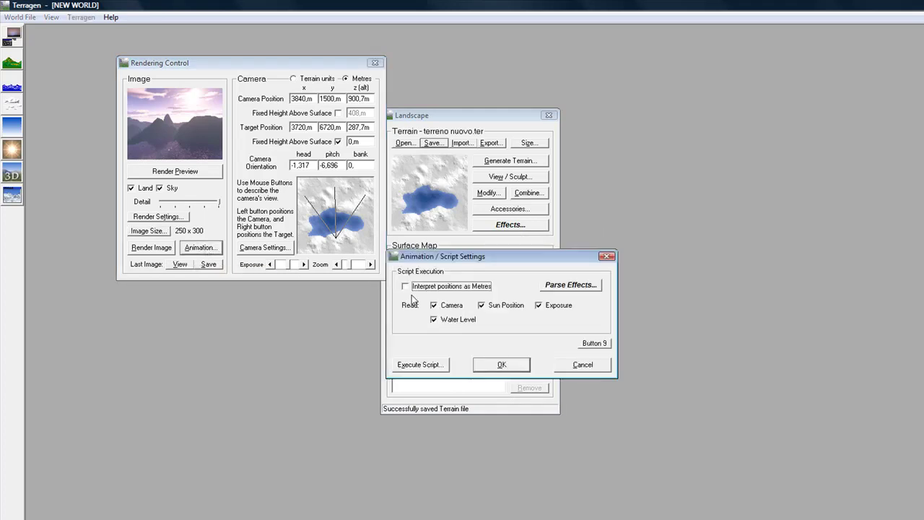
pyautogui.click(480, 305)
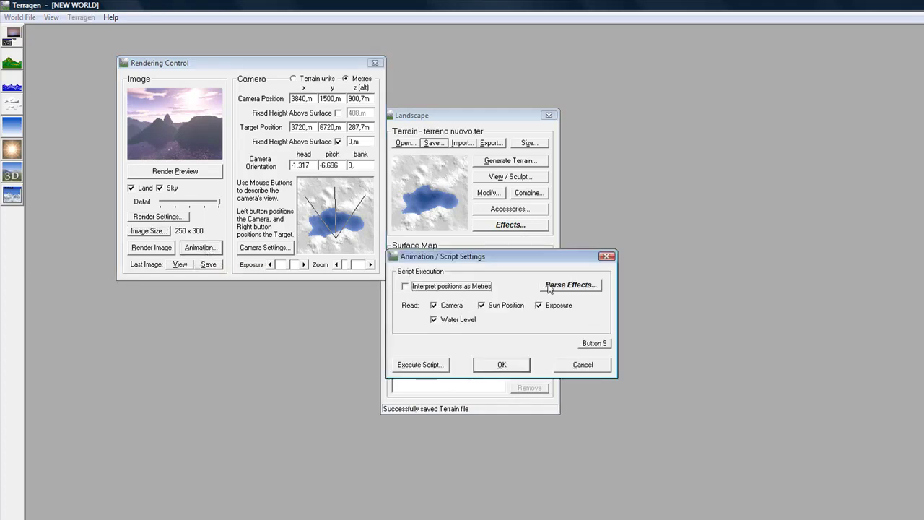
pyautogui.click(419, 365)
pyautogui.click(473, 349)
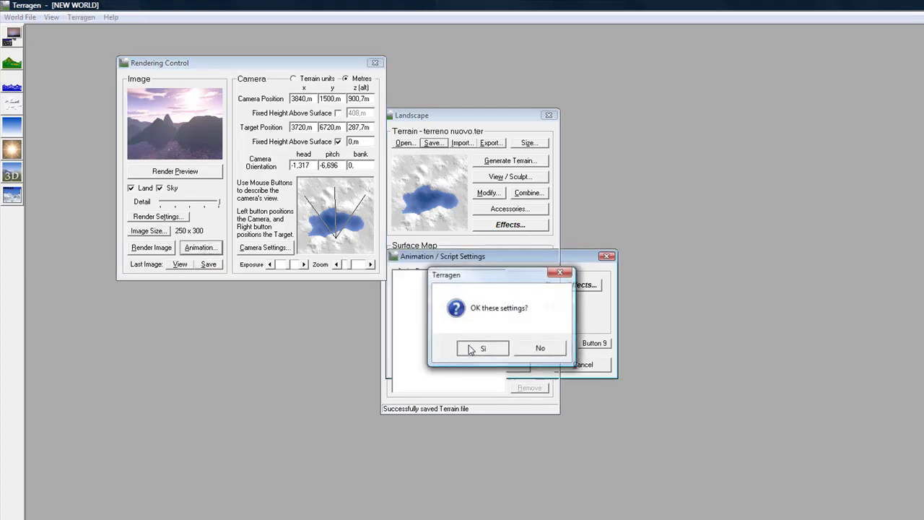
pyautogui.moveTo(352, 88); pyautogui.dragTo(345, 210)
pyautogui.scroll(3, 344, 197)
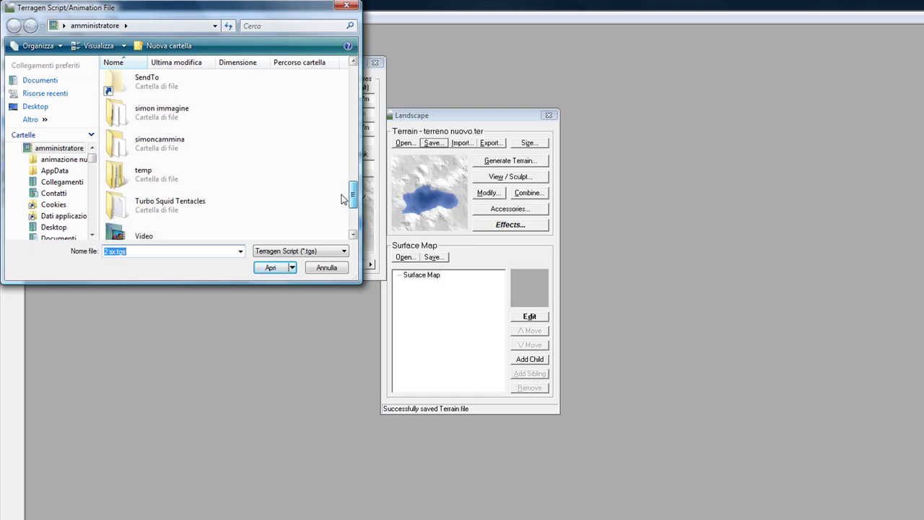
pyautogui.doubleClick(195, 100)
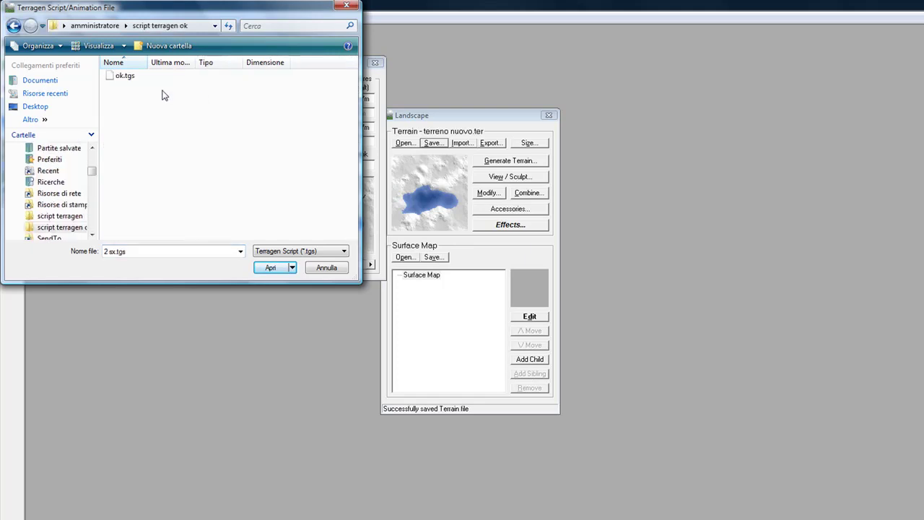
pyautogui.click(123, 75)
pyautogui.click(269, 268)
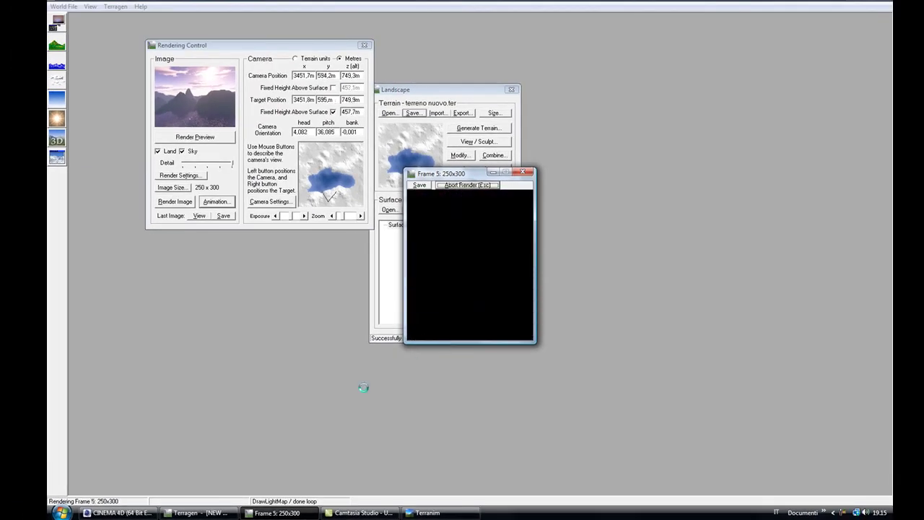
# Inspect the rendered bitmap frames in the "video terragen okkk" folder, then close the folder window
pyautogui.click(61, 513)
pyautogui.click(214, 279)
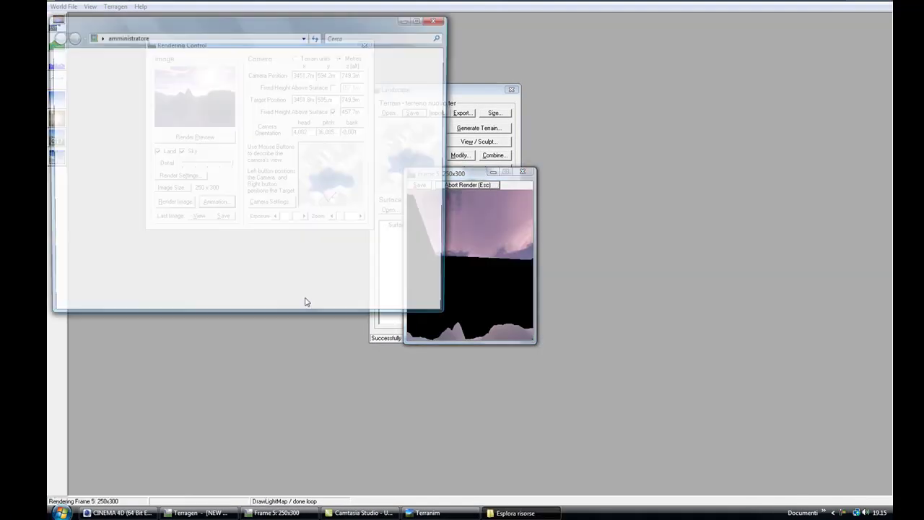
pyautogui.moveTo(442, 93); pyautogui.dragTo(438, 130)
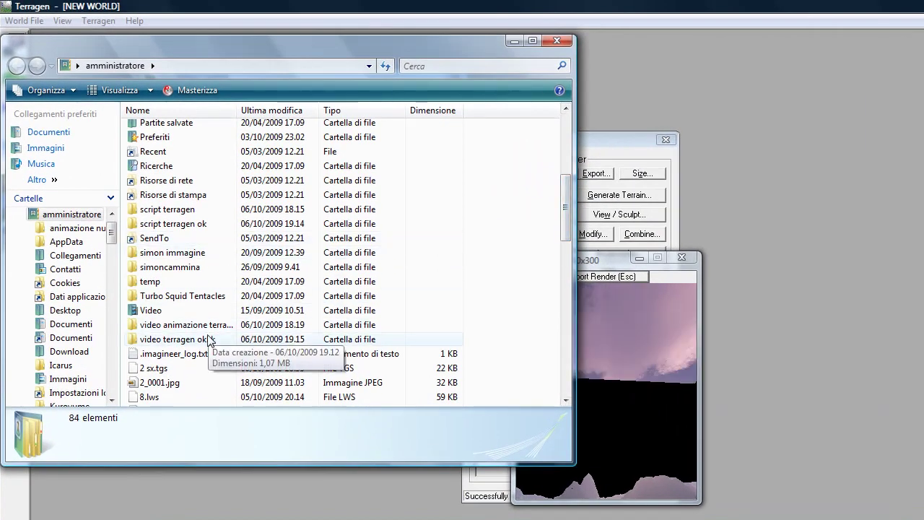
pyautogui.doubleClick(208, 339)
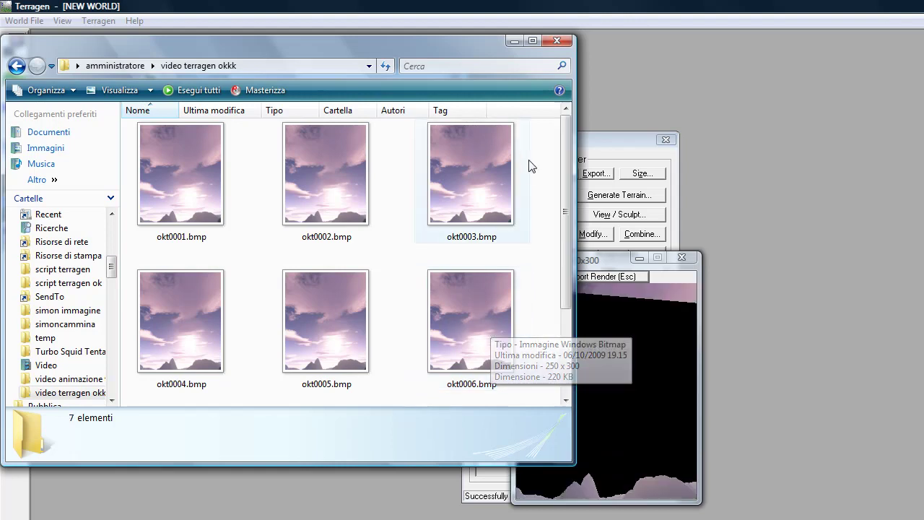
pyautogui.scroll(-3, 568, 150)
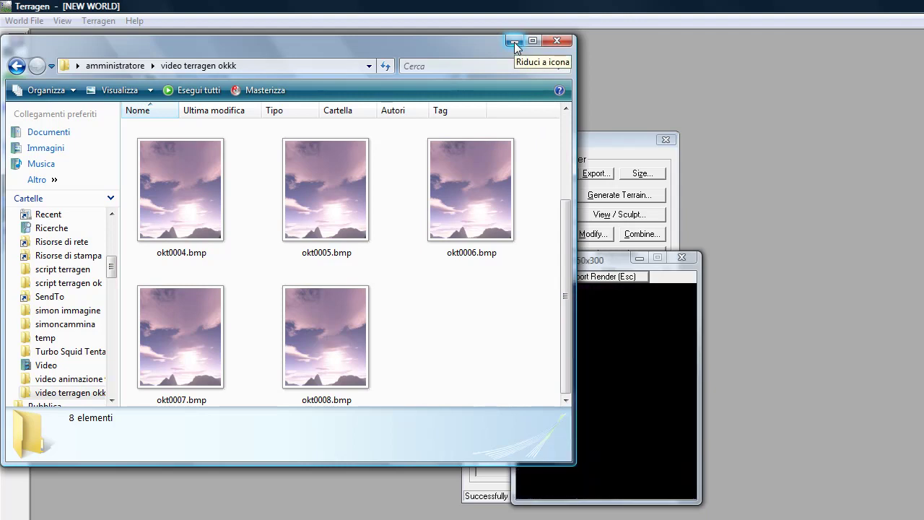
pyautogui.click(558, 42)
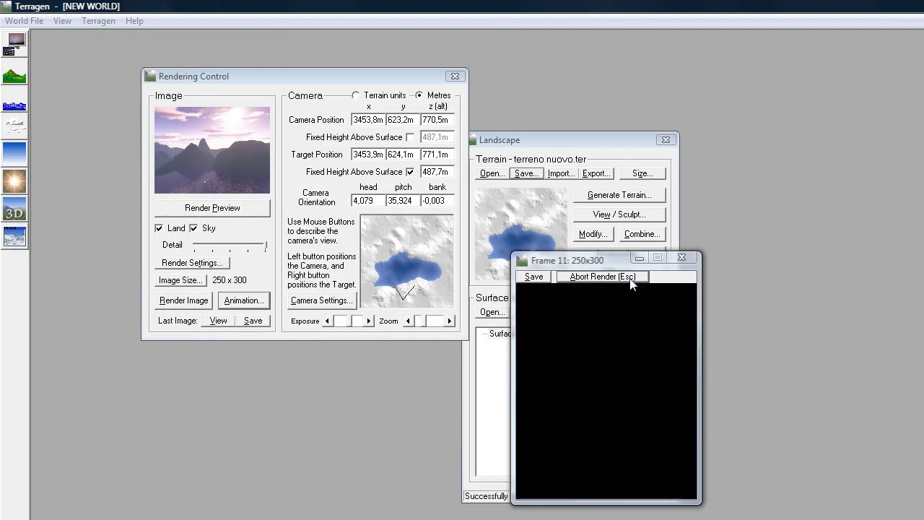
# Abort the running animation render and dismiss the notice
pyautogui.click(631, 279)
pyautogui.click(594, 412)
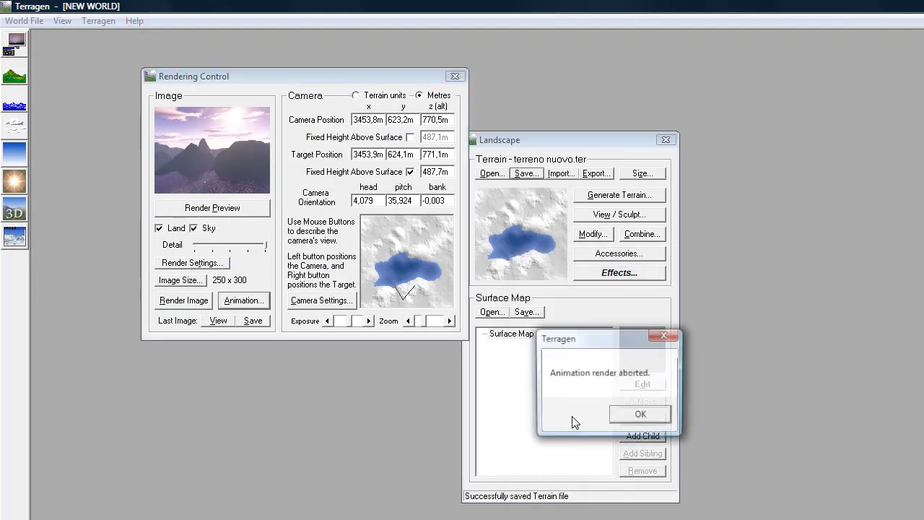
pyautogui.click(636, 415)
pyautogui.click(621, 415)
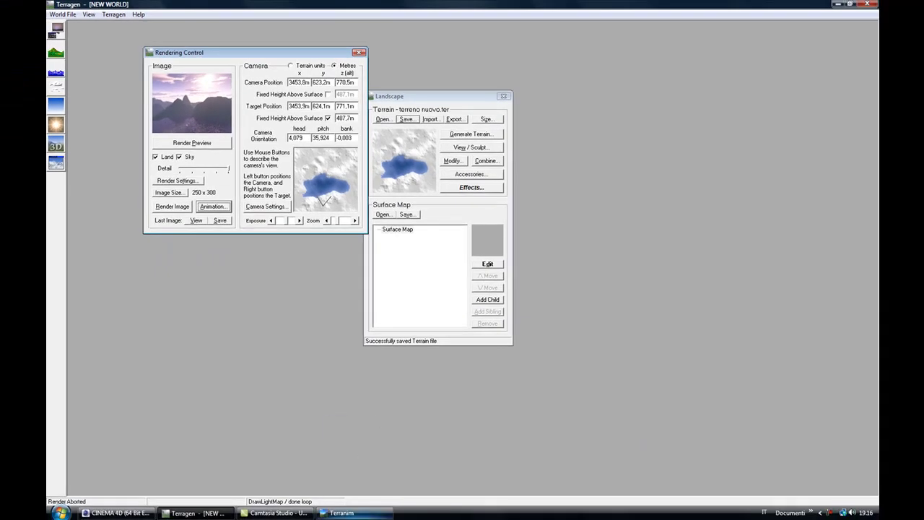
# Switch to Terranim and reshape the camera height curve, raising the start point to about 74 and lowering the middle point to about 28
pyautogui.moveTo(354, 512)
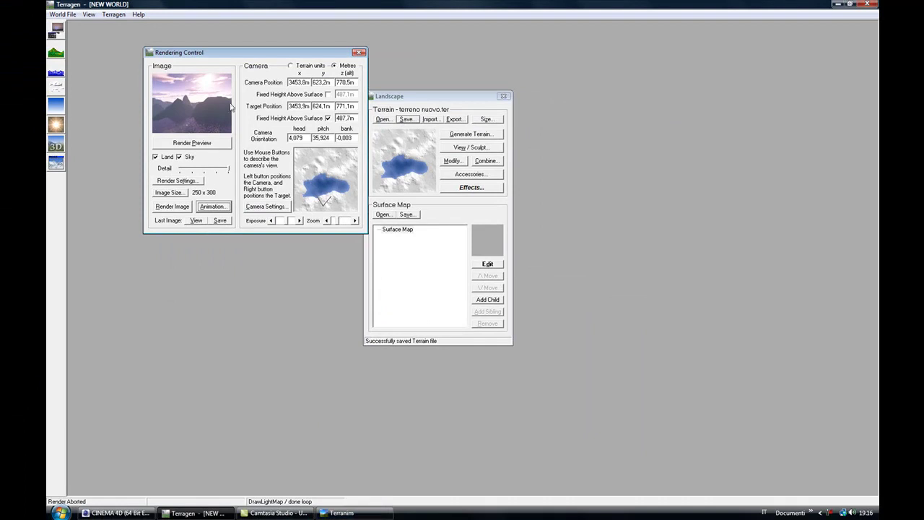
pyautogui.click(347, 513)
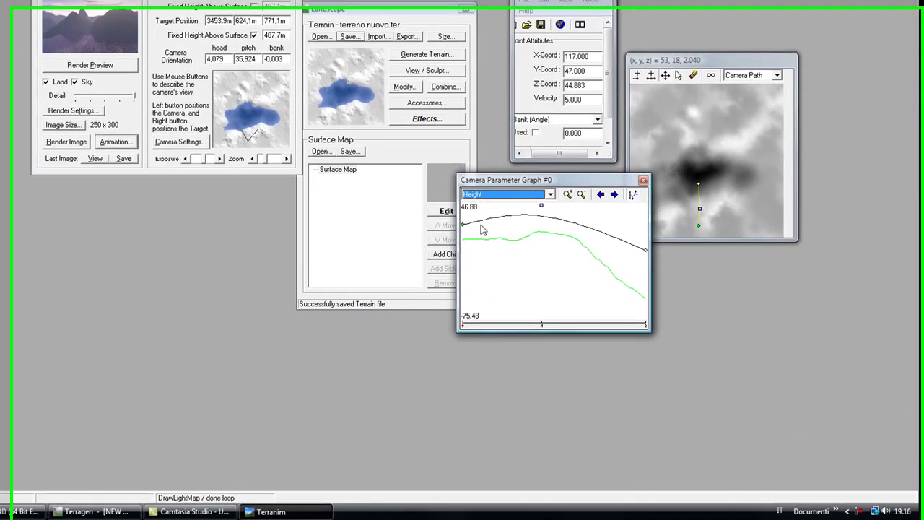
pyautogui.click(493, 281)
pyautogui.moveTo(461, 219); pyautogui.dragTo(481, 169)
pyautogui.moveTo(539, 230); pyautogui.dragTo(531, 244)
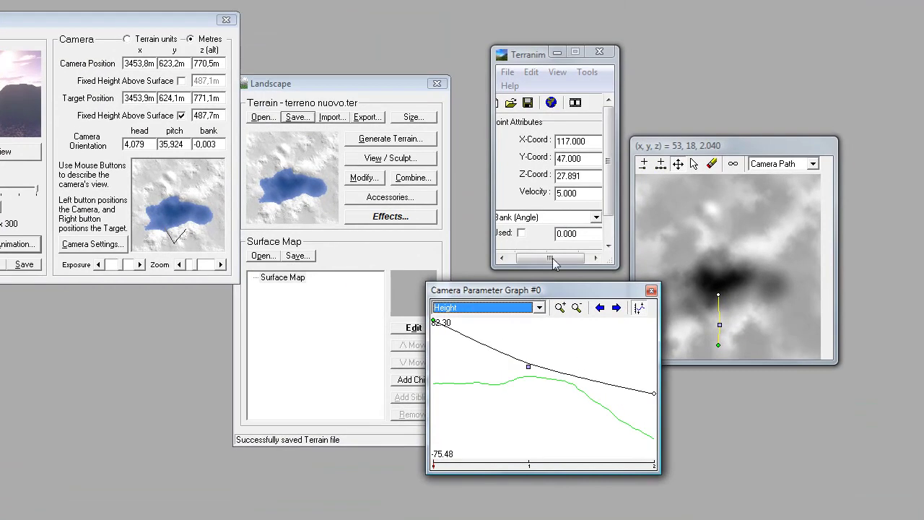
# Start creating a Terragen script and set its file name to "gt" in the "script terragen ok" folder
pyautogui.click(575, 103)
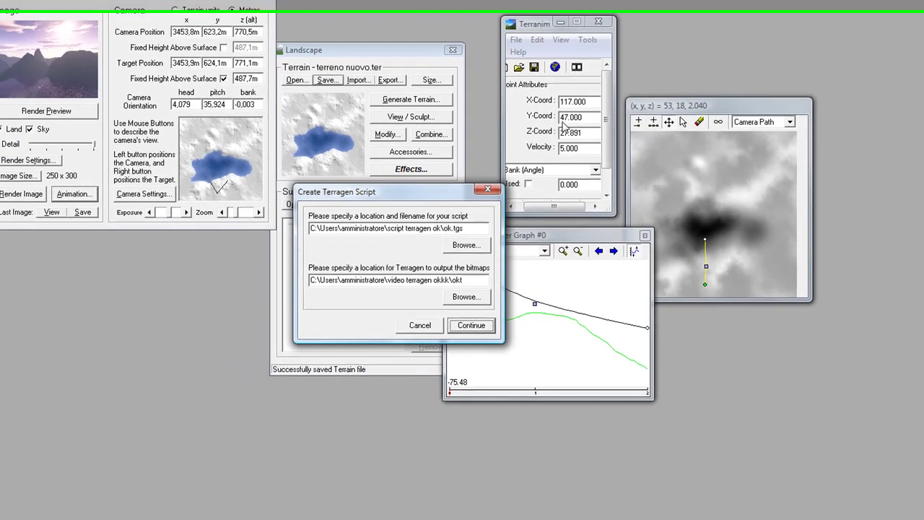
pyautogui.click(473, 219)
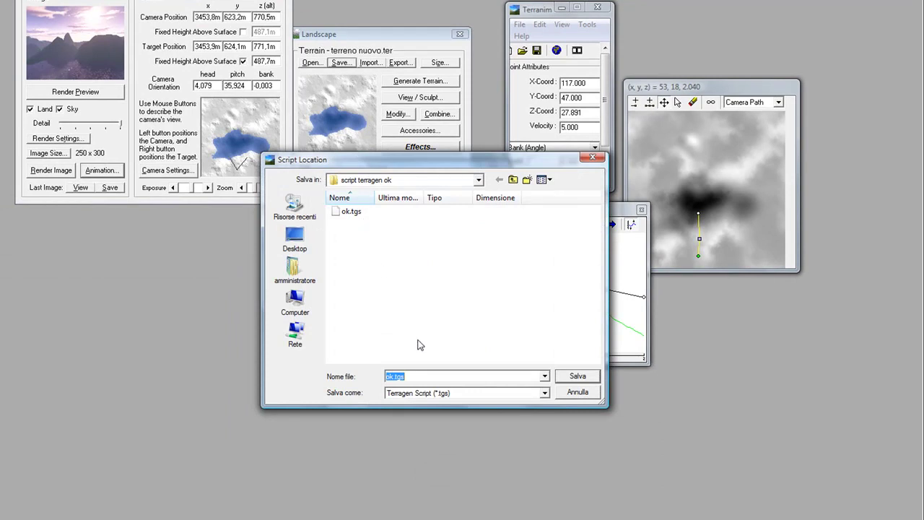
pyautogui.write('gt')
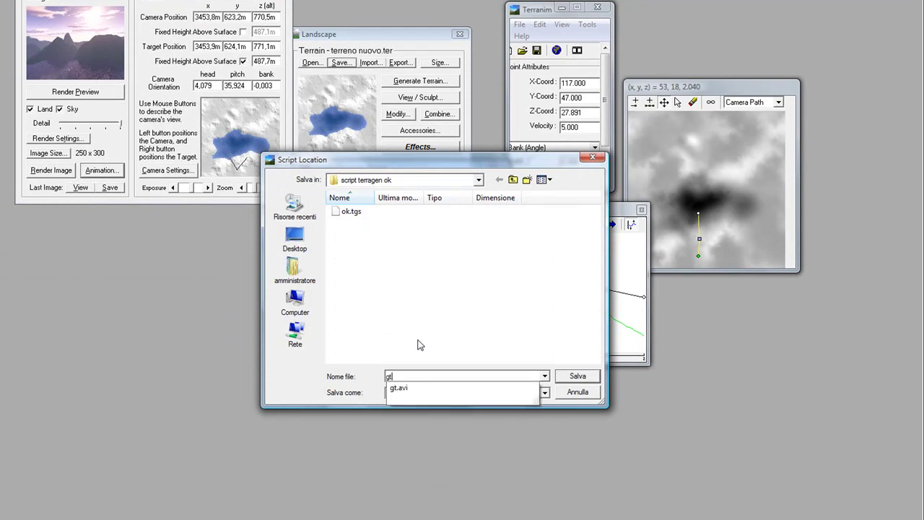
pyautogui.press('Return')
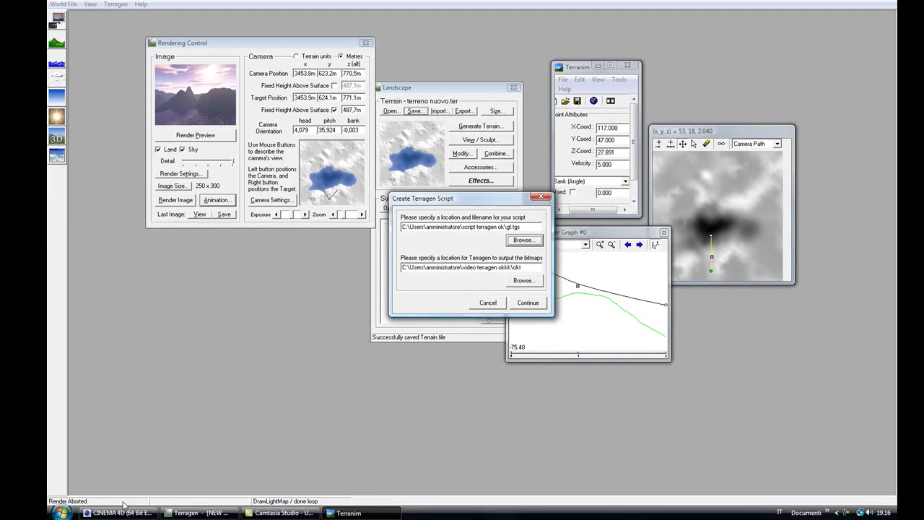
# Delete all the rendered bitmap frames from the "video terragen okkk" folder
pyautogui.click(0, 519)
pyautogui.click(206, 278)
pyautogui.moveTo(443, 101); pyautogui.dragTo(444, 164)
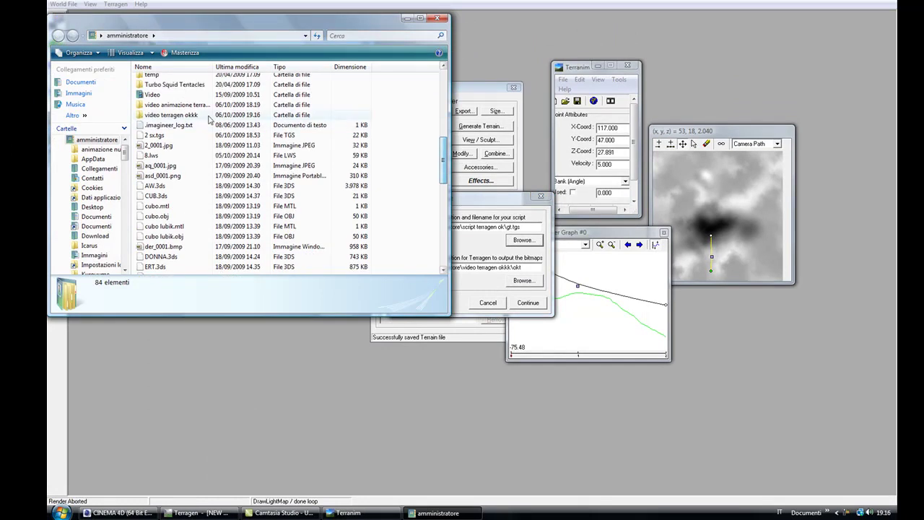
pyautogui.doubleClick(192, 115)
pyautogui.hotkey('ctrl', 'a')
pyautogui.scroll(-3, 377, 100)
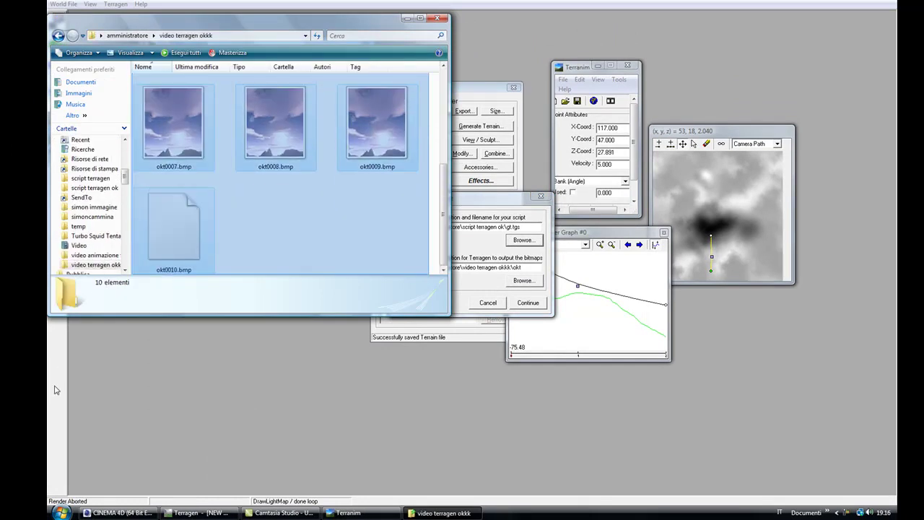
pyautogui.rightClick(180, 253)
pyautogui.click(265, 436)
pyautogui.click(505, 259)
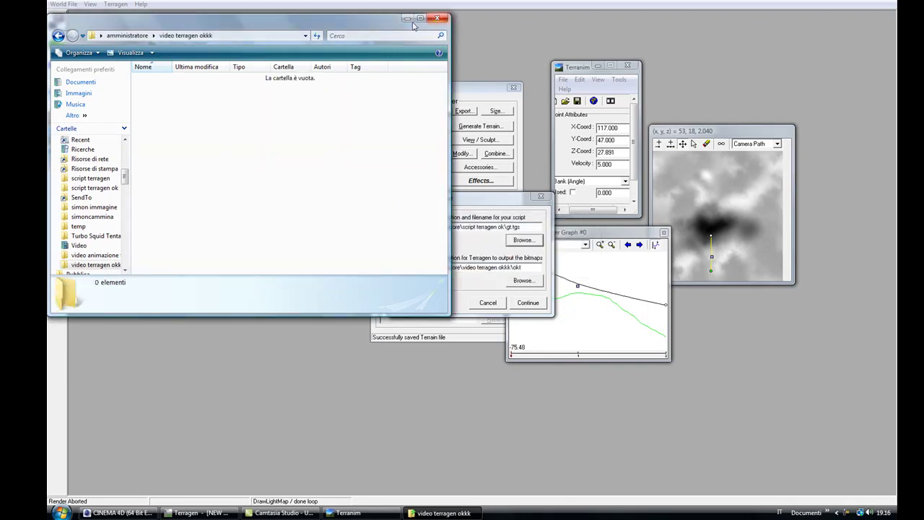
# Set the bitmap output name to "oktl", generate the script and minimize the folder window
pyautogui.moveTo(393, 21); pyautogui.dragTo(349, 129)
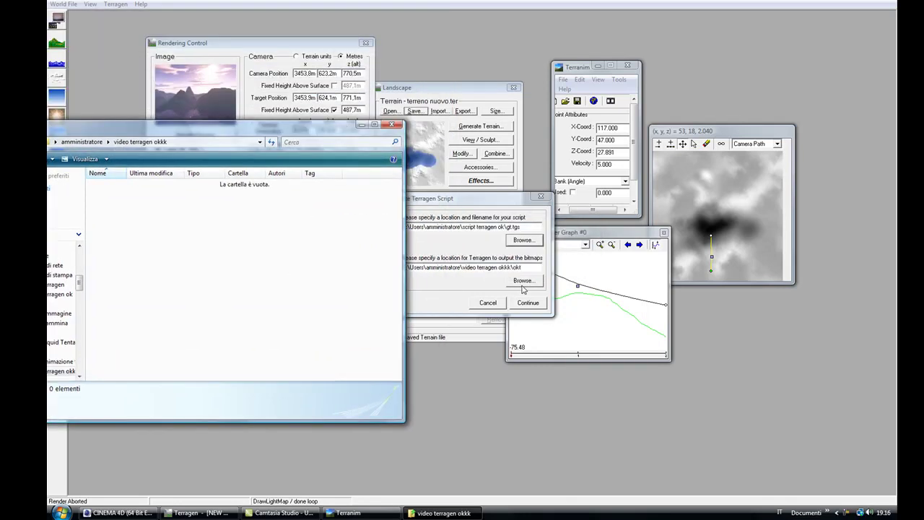
pyautogui.click(524, 268)
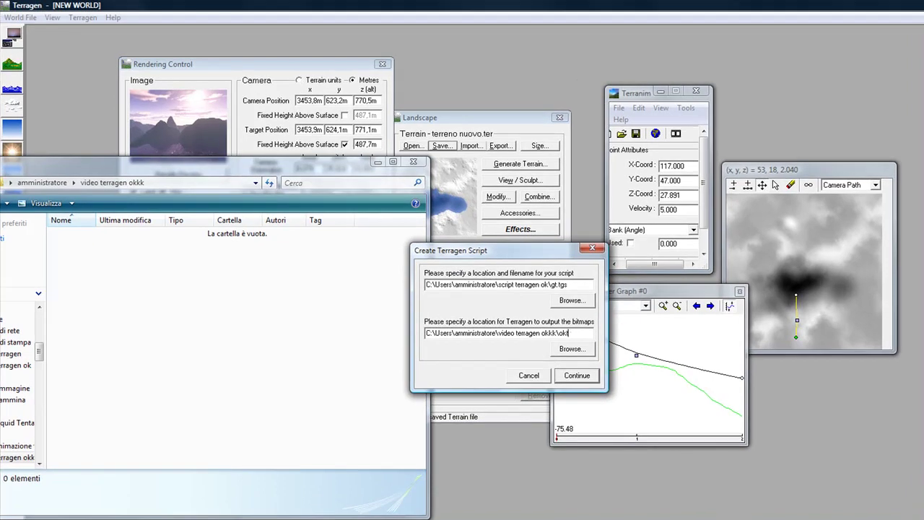
pyautogui.click(575, 379)
pyautogui.click(376, 162)
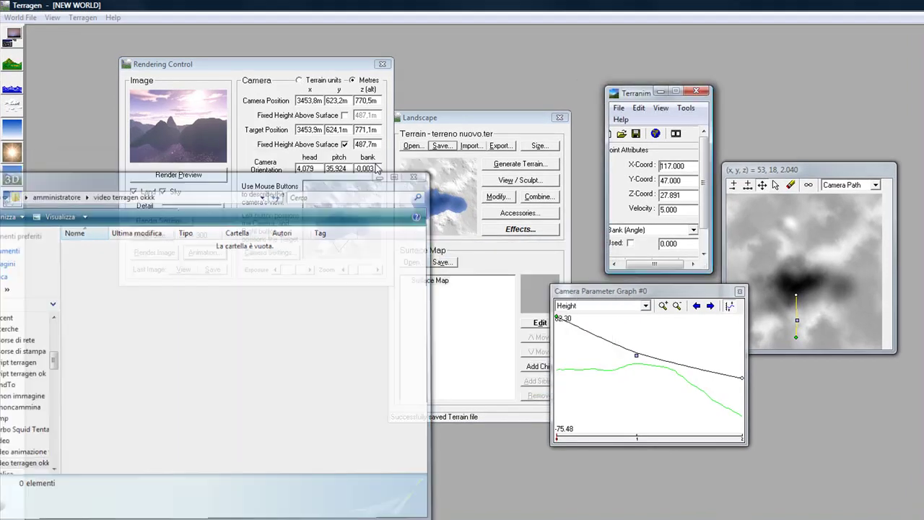
# Execute the "gt.tgs" animation script in Terragen, accepting the script execution settings
pyautogui.click(204, 253)
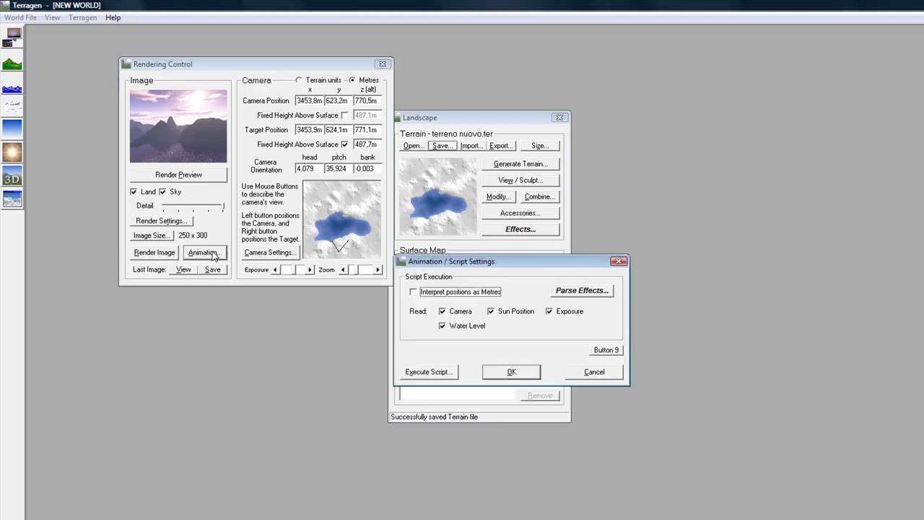
pyautogui.click(445, 371)
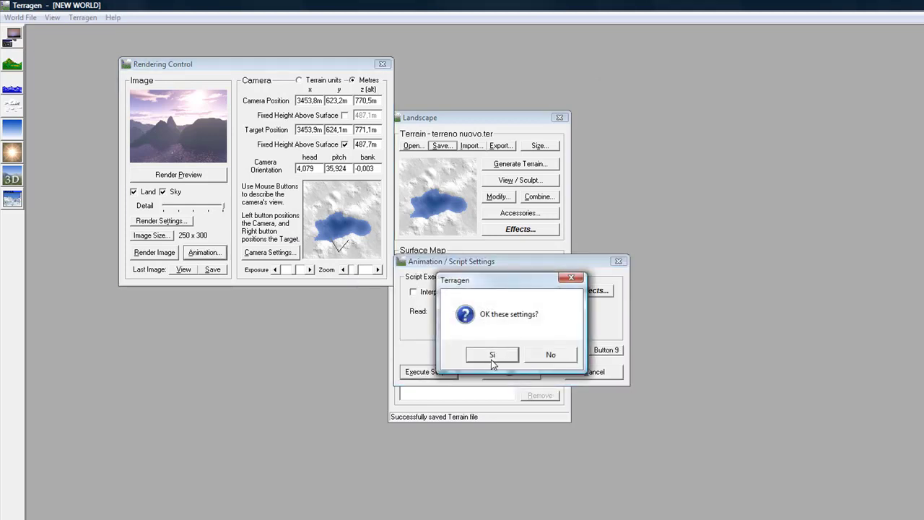
pyautogui.click(493, 355)
pyautogui.click(126, 78)
pyautogui.click(276, 273)
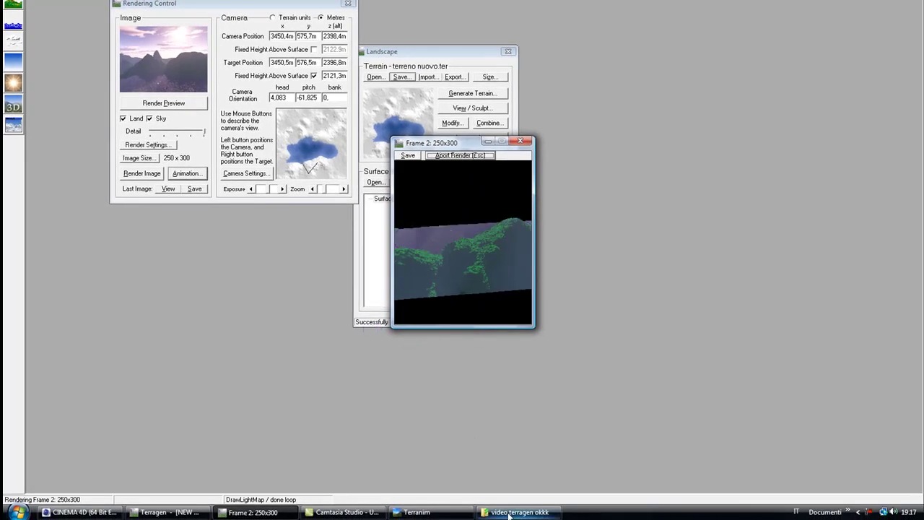
# Examine the first rendered frame "oktl0001.bmp" from the "video terragen okkk" folder in the image viewer, then close the viewer
pyautogui.moveTo(509, 515)
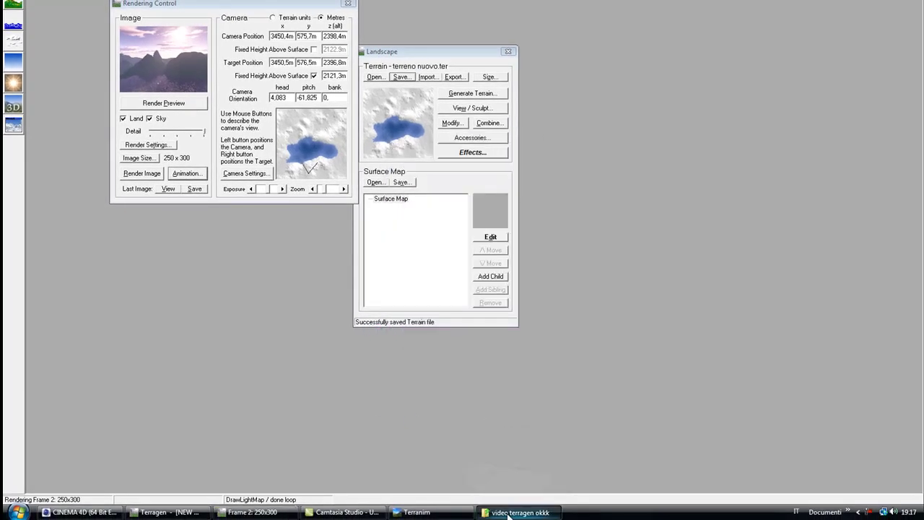
pyautogui.click(509, 514)
pyautogui.moveTo(240, 93); pyautogui.dragTo(517, 100)
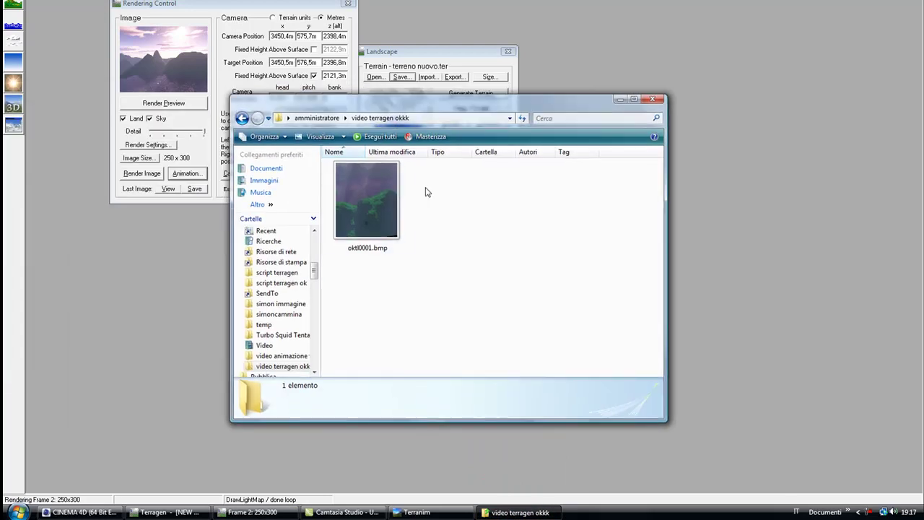
pyautogui.click(382, 199)
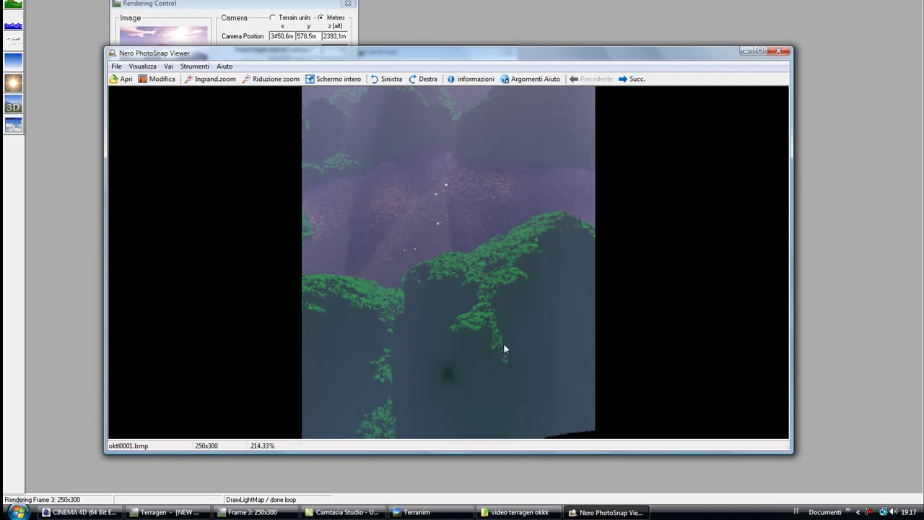
pyautogui.click(778, 51)
# Return to Terranim, raise the camera height curve's start point and set its middle point to about 30, then close the parameter graph
pyautogui.click(417, 512)
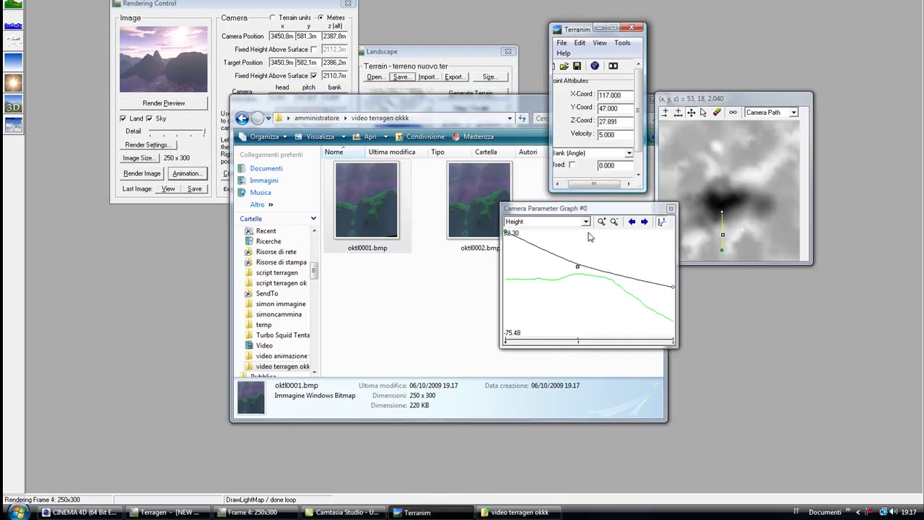
pyautogui.click(508, 238)
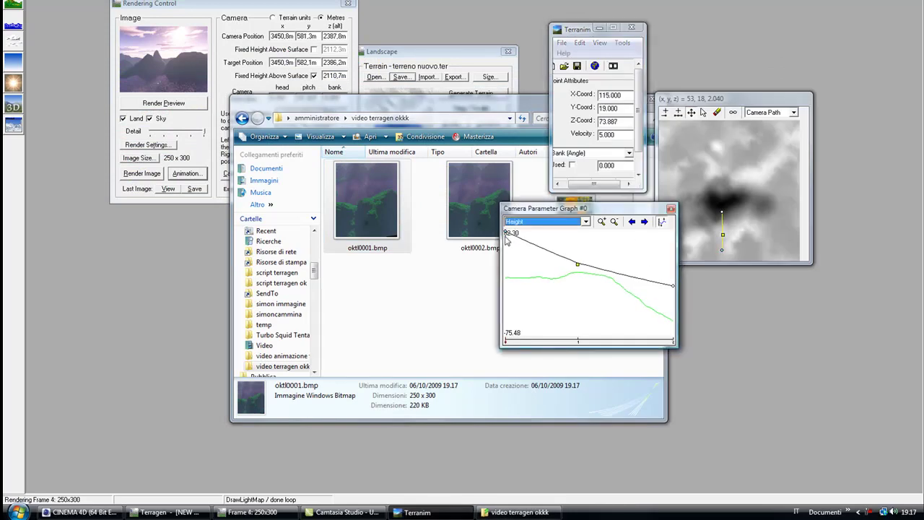
pyautogui.click(577, 258)
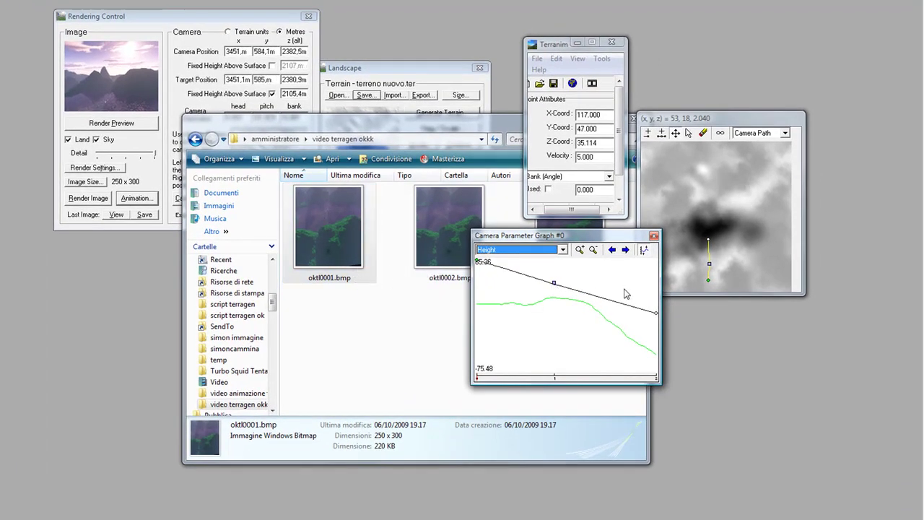
pyautogui.moveTo(554, 286); pyautogui.dragTo(555, 290)
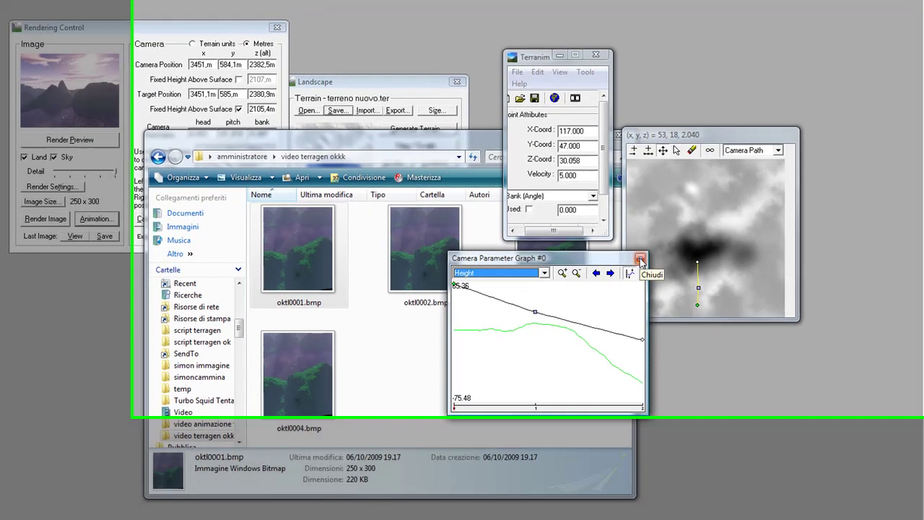
pyautogui.click(654, 239)
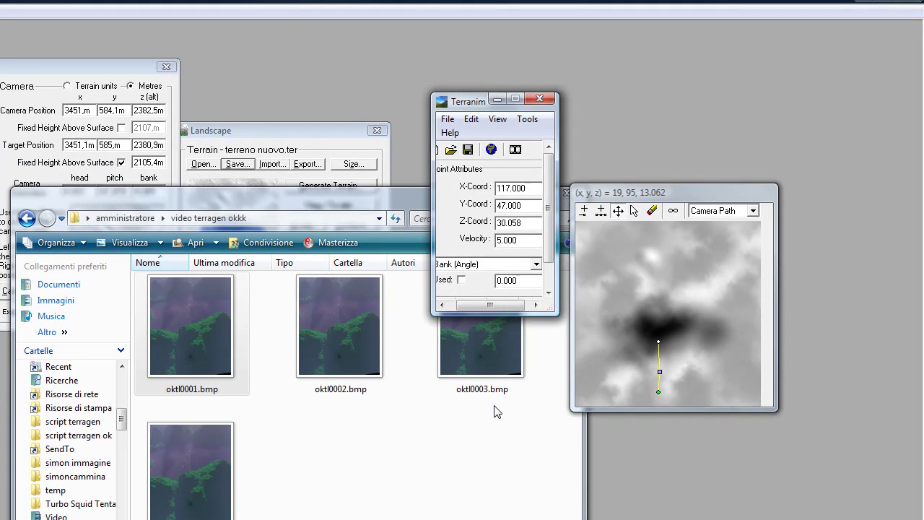